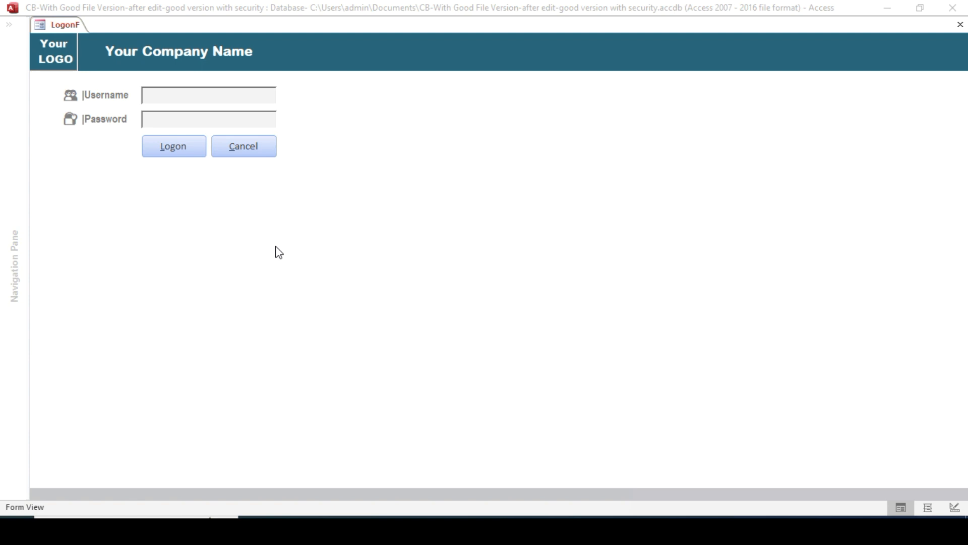
Log on to the database with the account username and password
left_click(205, 93)
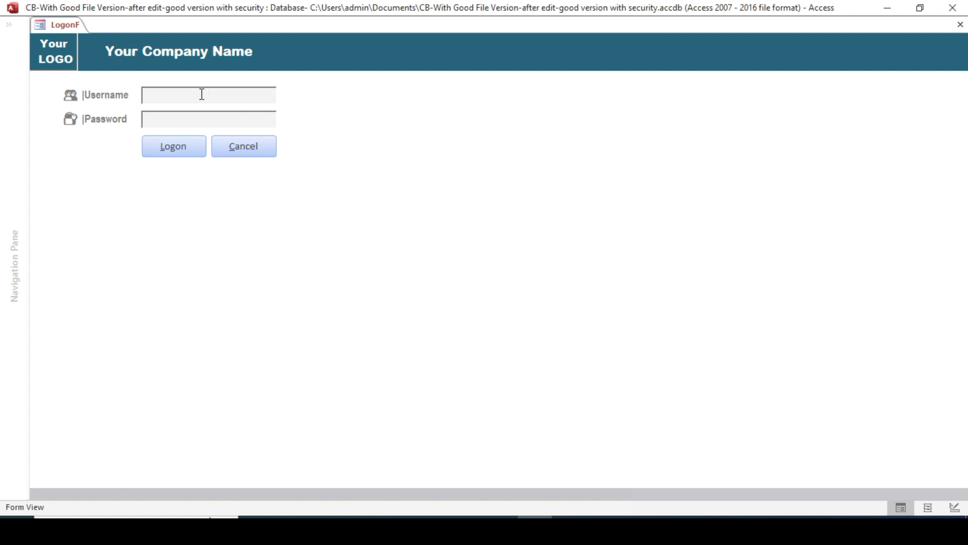
type("Bong")
type("D")
left_click(205, 116)
type("**")
key("BackSpace")
key("BackSpace")
type("*****")
left_click(179, 147)
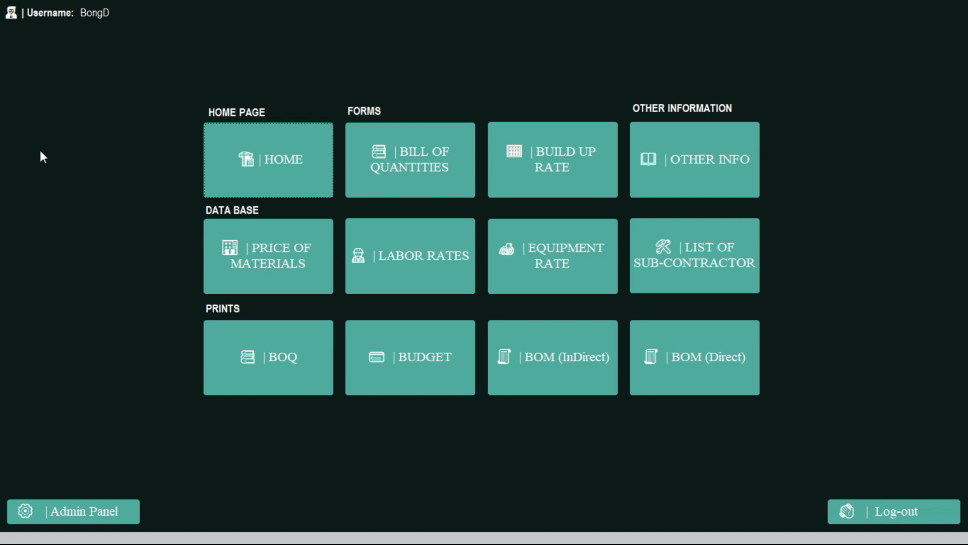
Open the home page and look over its Bill of Quantities form and Other Info section
left_click(235, 149)
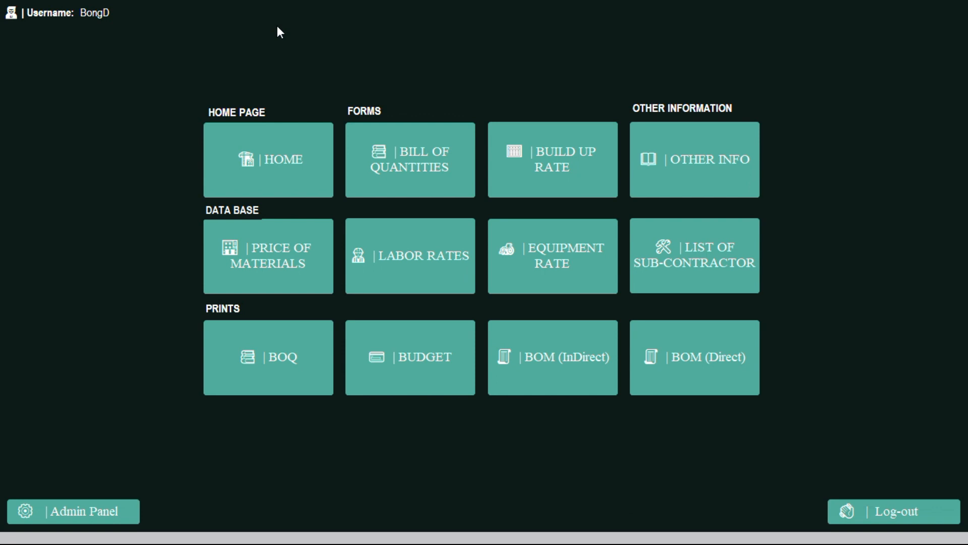
left_click(282, 162)
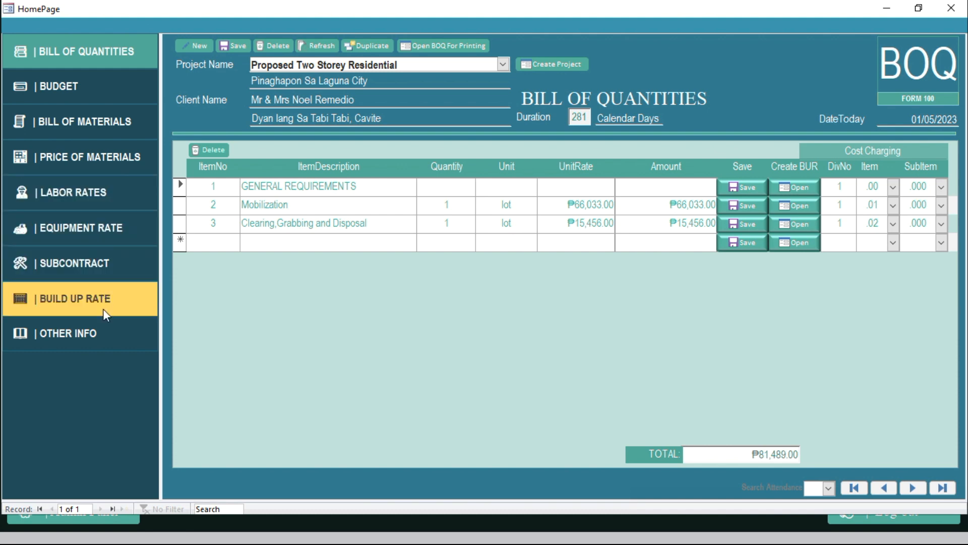
left_click(95, 345)
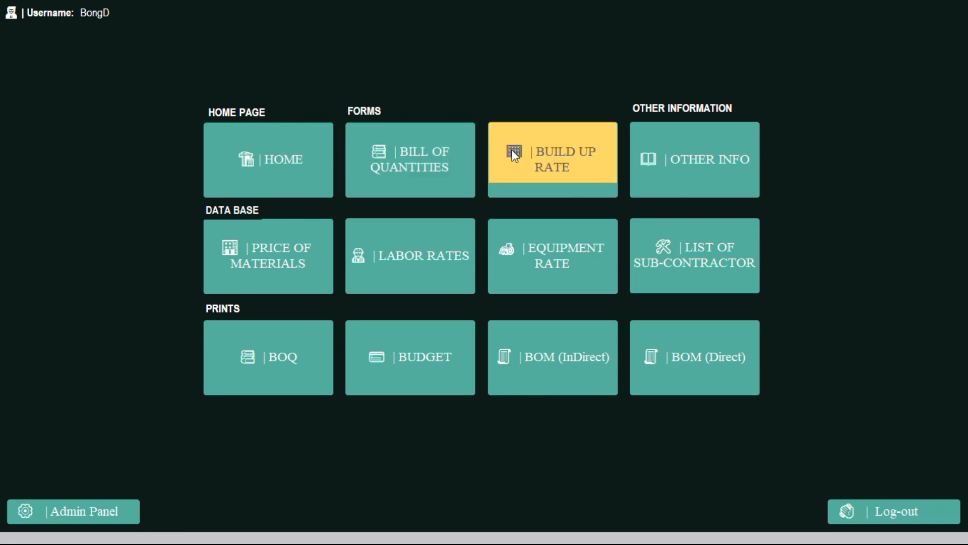
View the Bill of Quantities, Build Up Rate, Price of Materials and Home forms in turn, closing each one
left_click(417, 168)
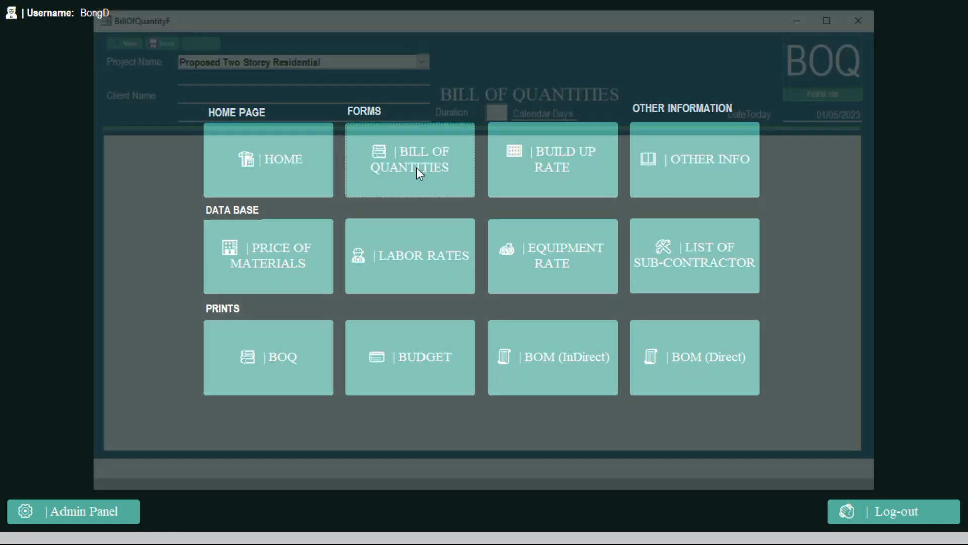
left_click(878, 11)
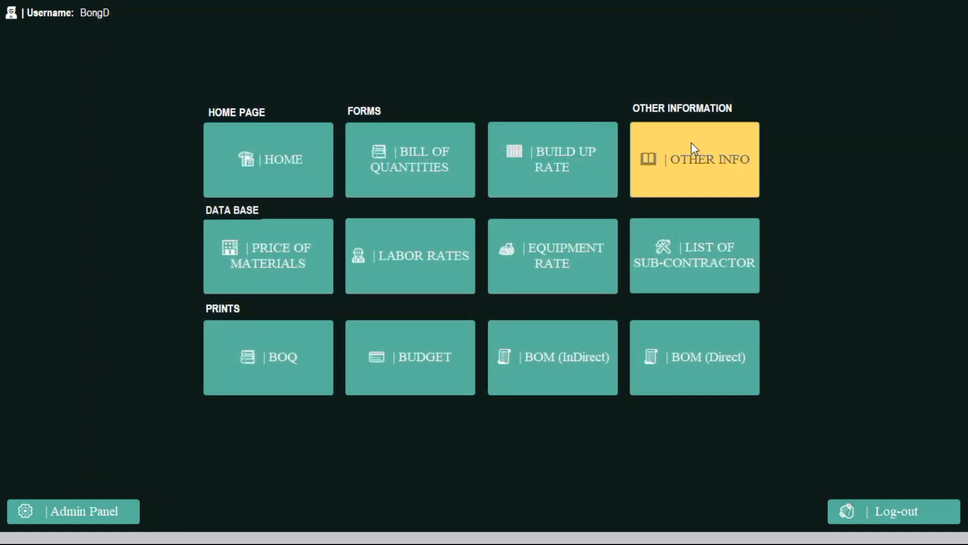
left_click(588, 156)
left_click(878, 12)
left_click(300, 267)
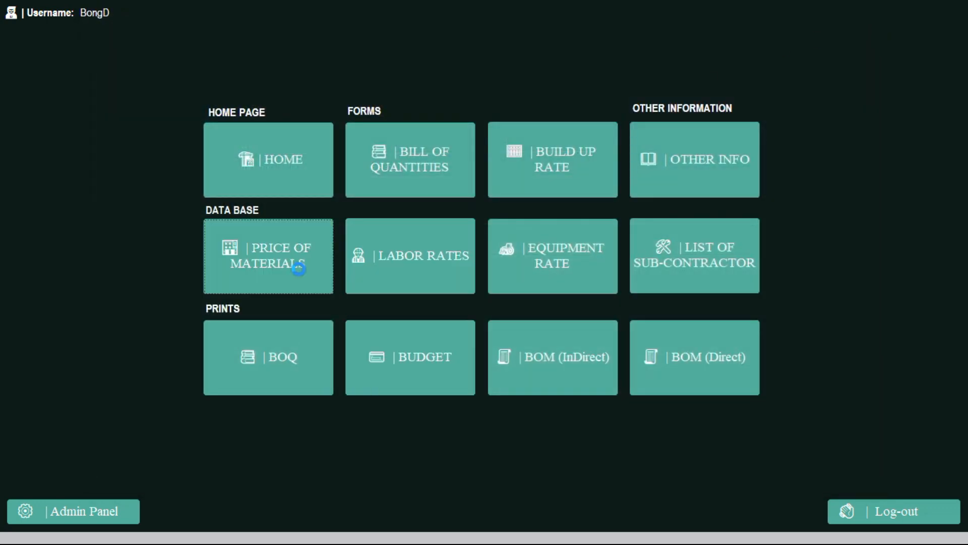
left_click(867, 12)
left_click(285, 161)
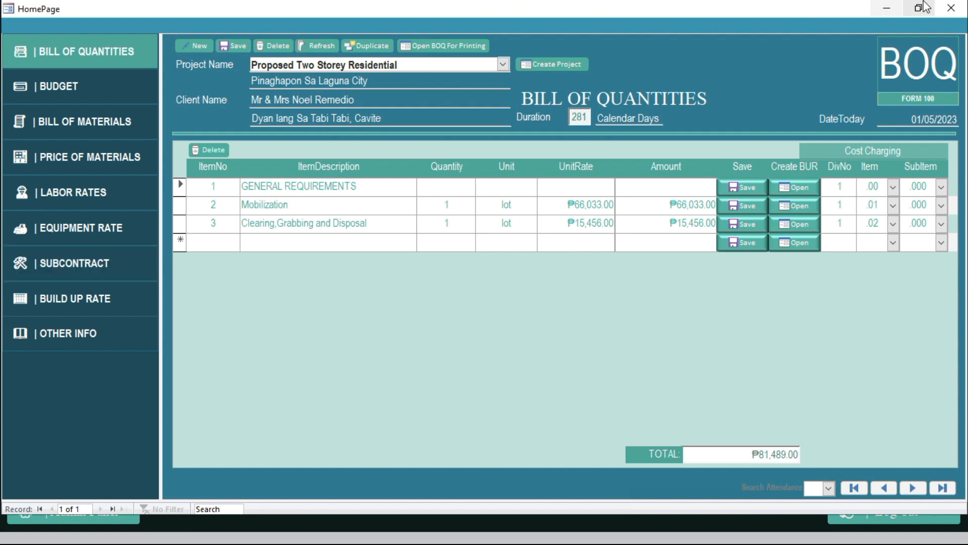
left_click(952, 8)
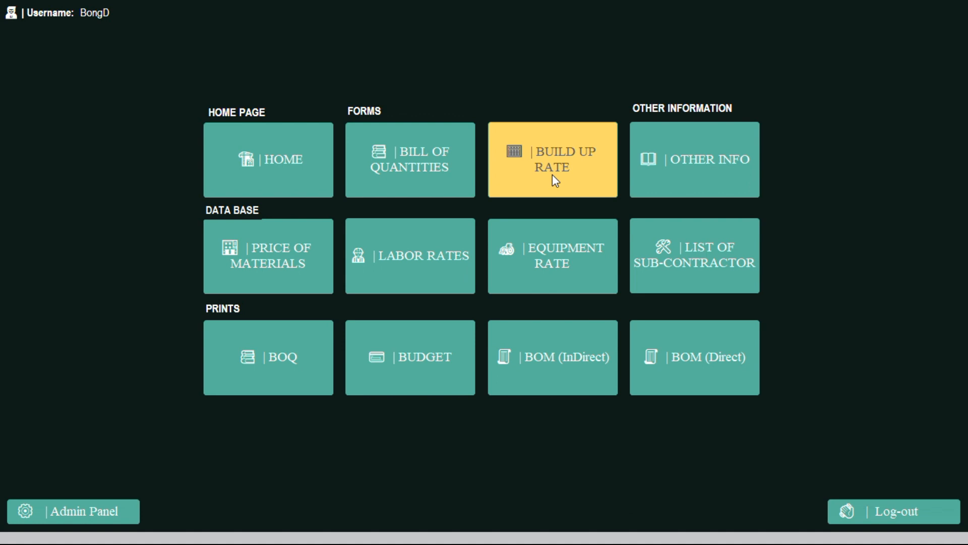
Open the Build Up Rate form and look through its Labor, Equipment, Subcontract, Indirect Cost and Selling Rate sections
left_click(552, 174)
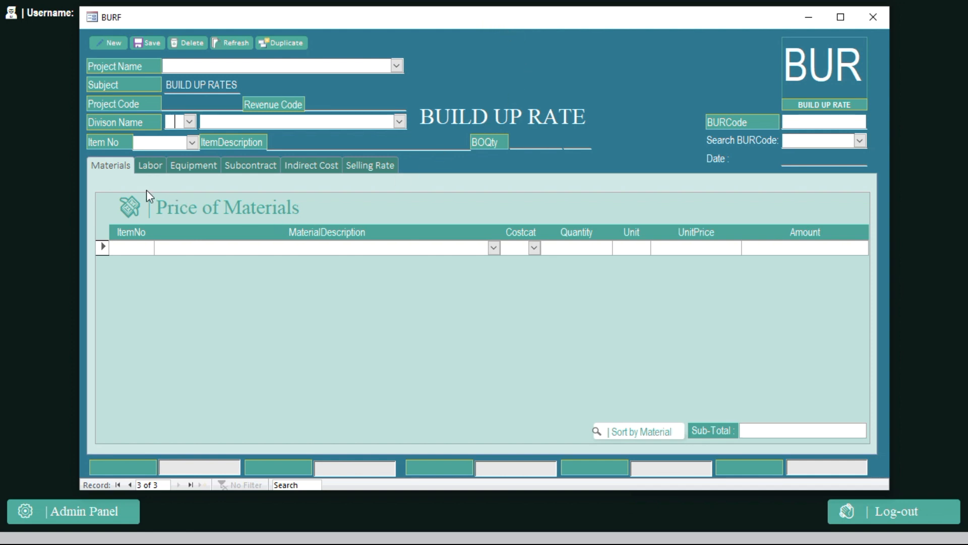
left_click(144, 170)
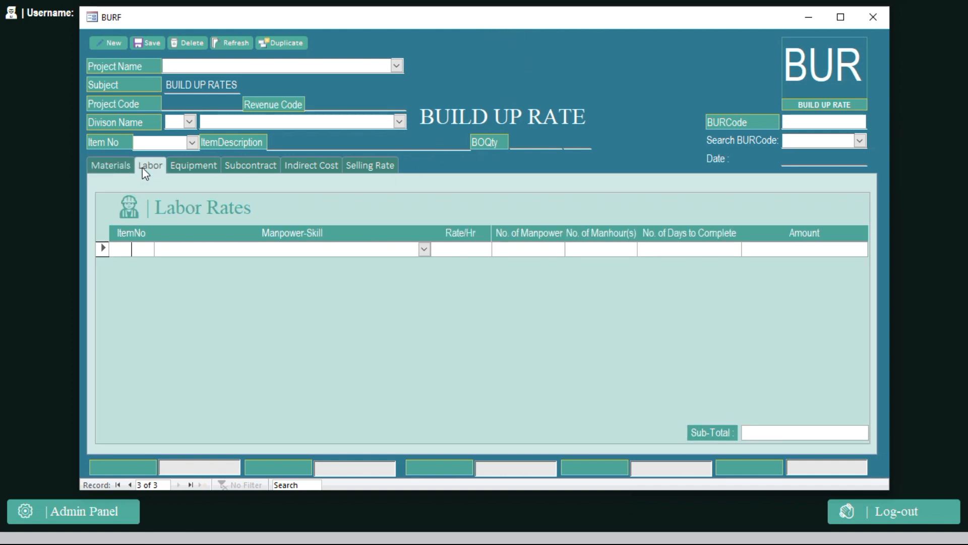
left_click(193, 167)
left_click(233, 164)
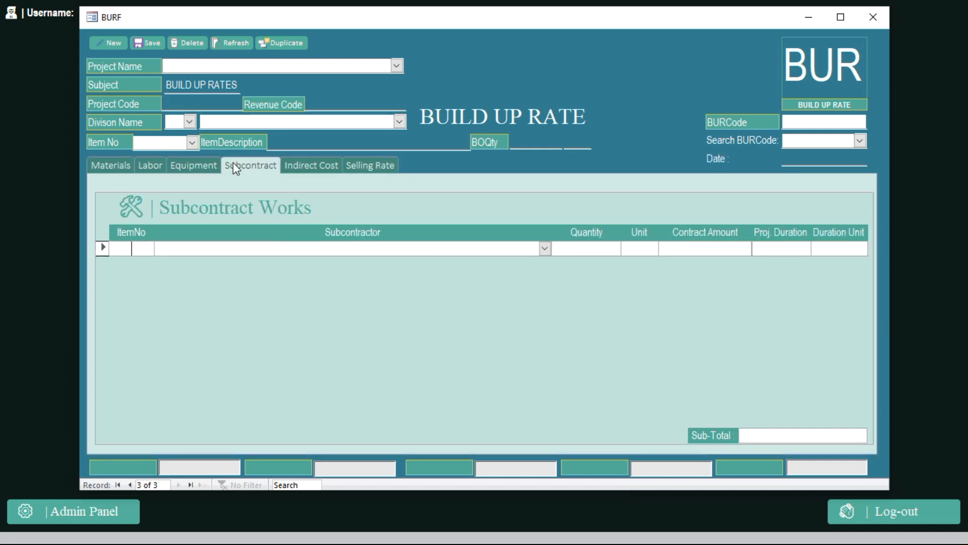
left_click(318, 166)
left_click(391, 170)
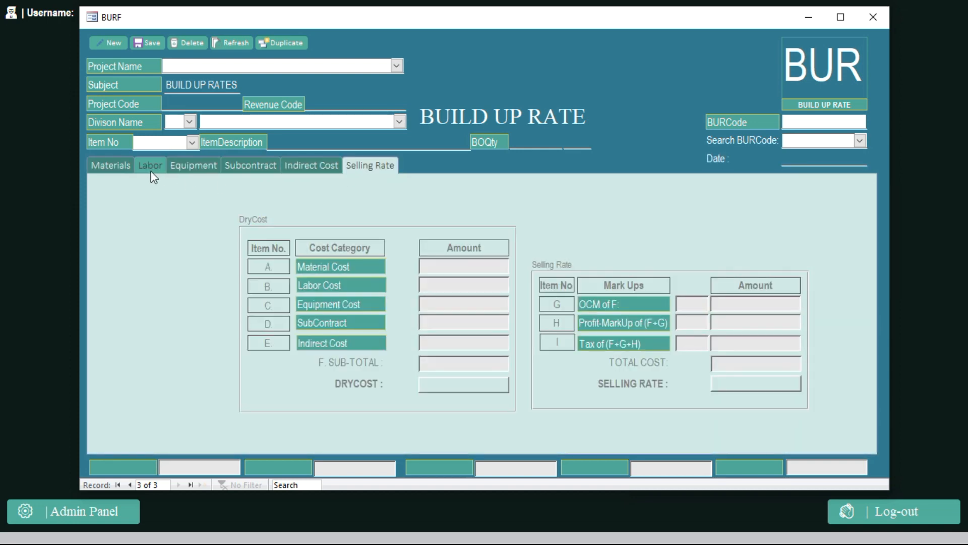
Go through the Build Up Rate sections again, examining the columns from Materials through to Selling Rate
left_click(117, 171)
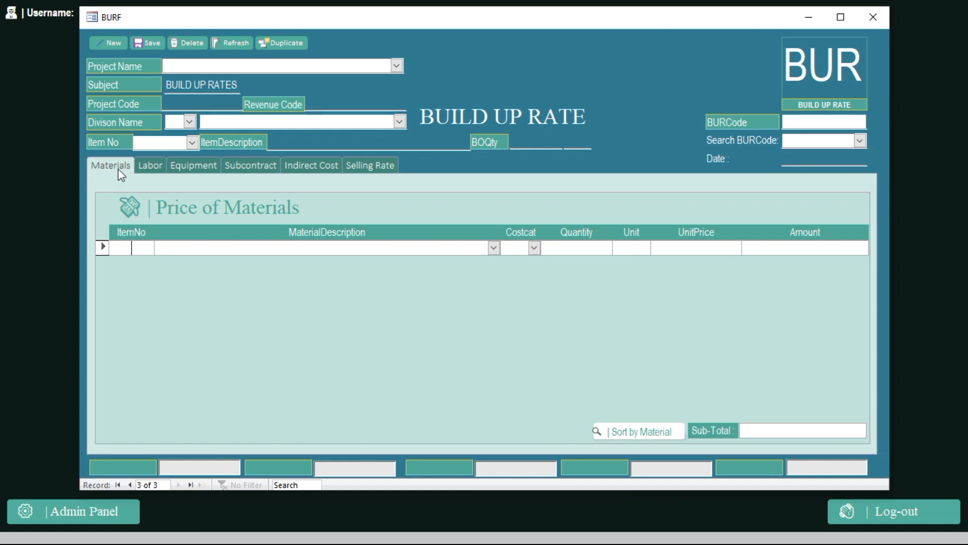
left_click(151, 166)
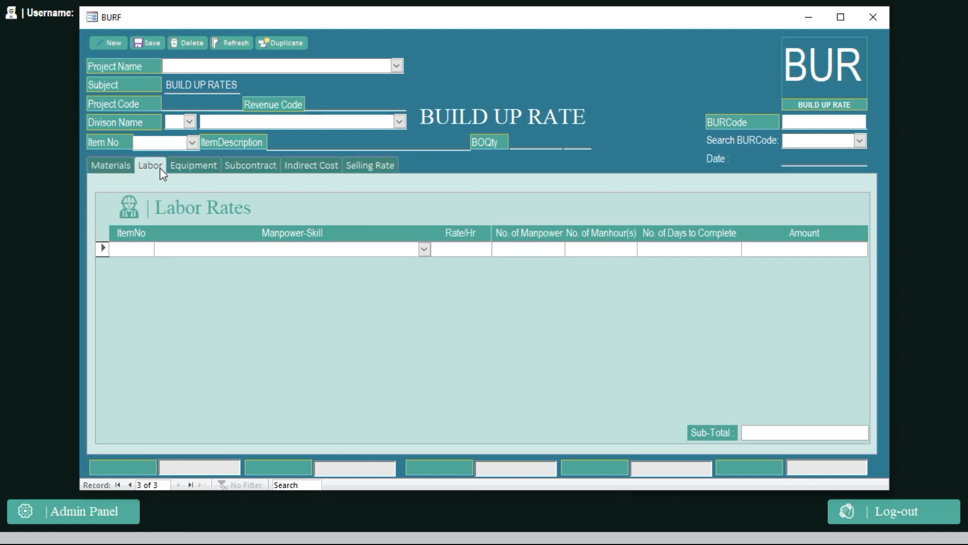
left_click(184, 167)
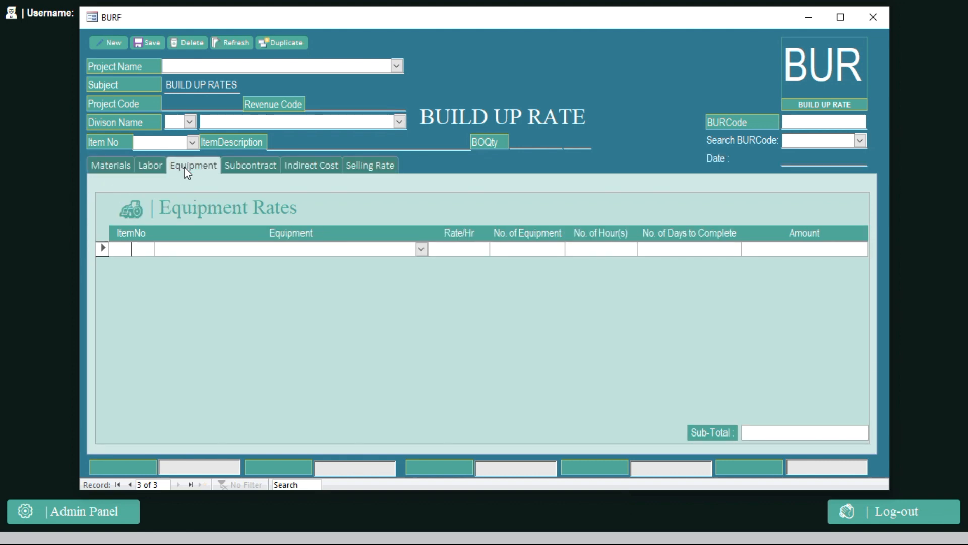
left_click(241, 168)
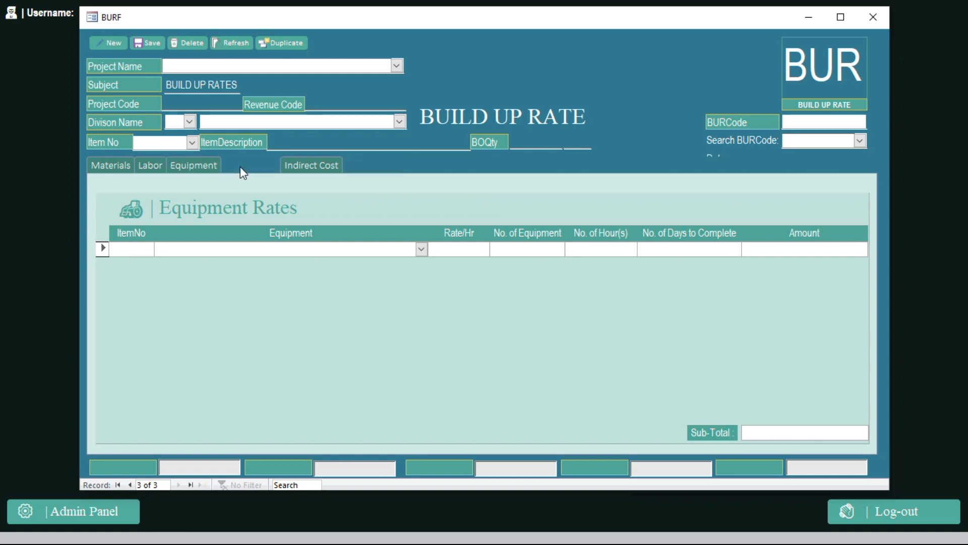
left_click(297, 171)
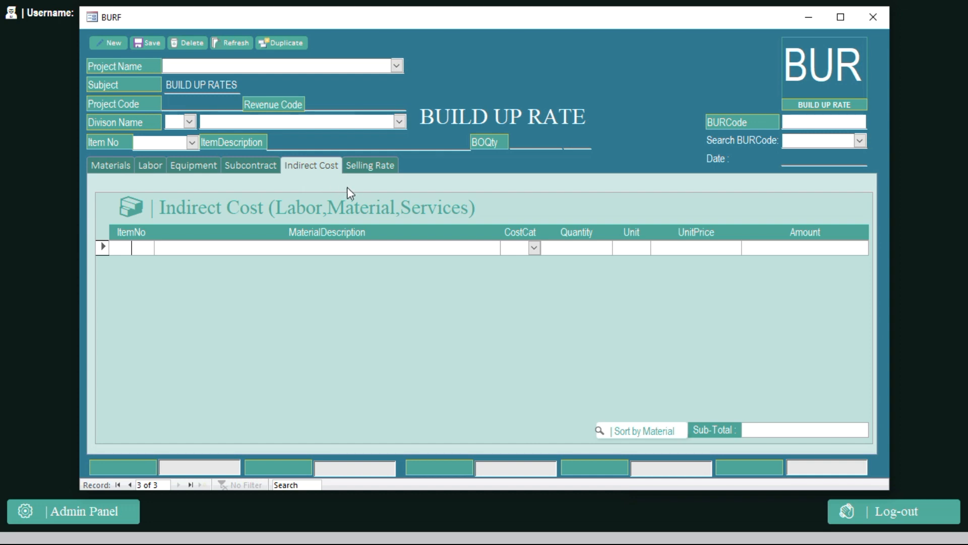
left_click(367, 167)
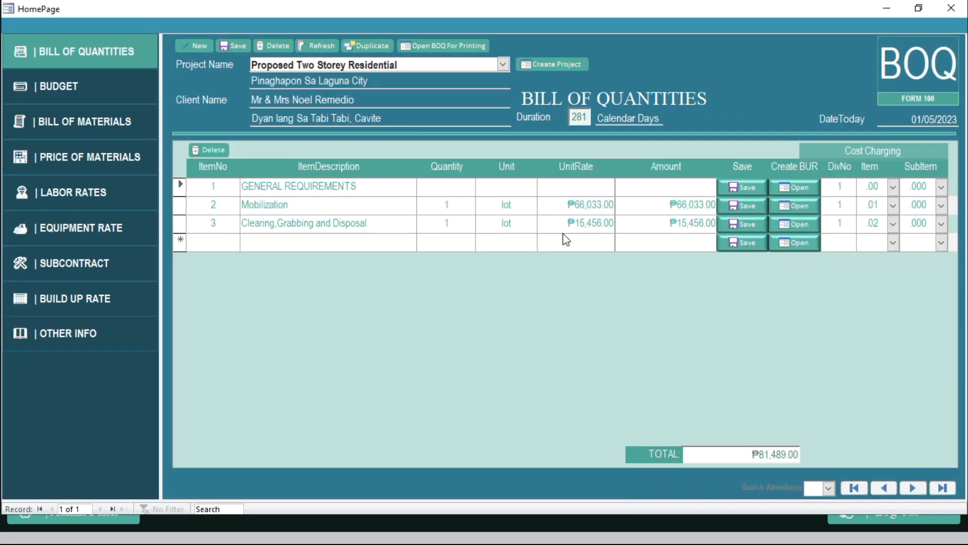
Close the home page, reopen the Build Up Rate form and compare its Selling Rate cost categories with the Materials and Labor sections
left_click(957, 9)
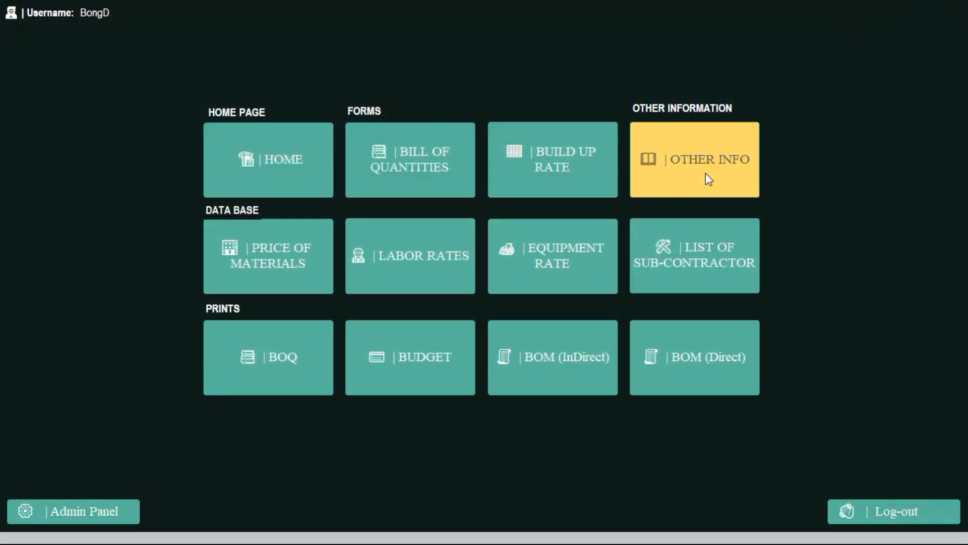
left_click(547, 171)
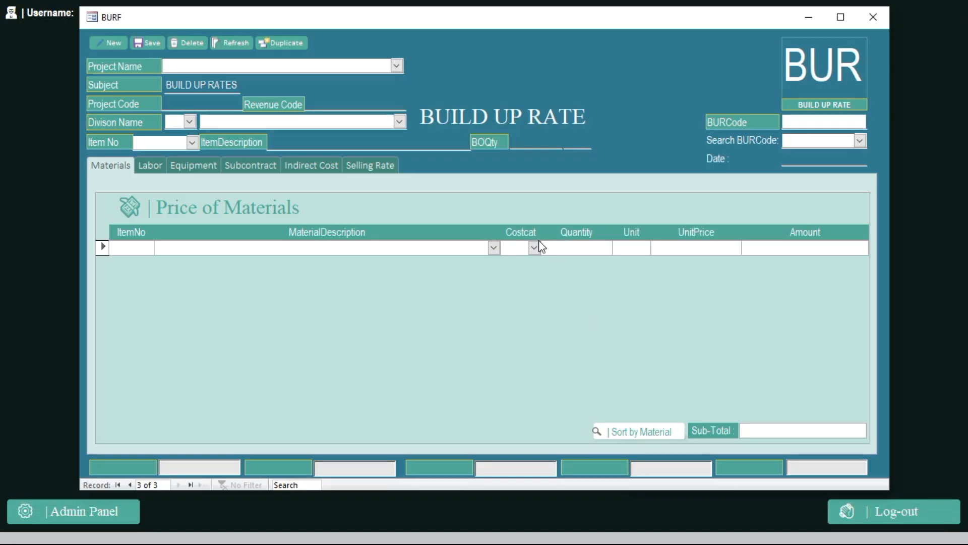
left_click(359, 164)
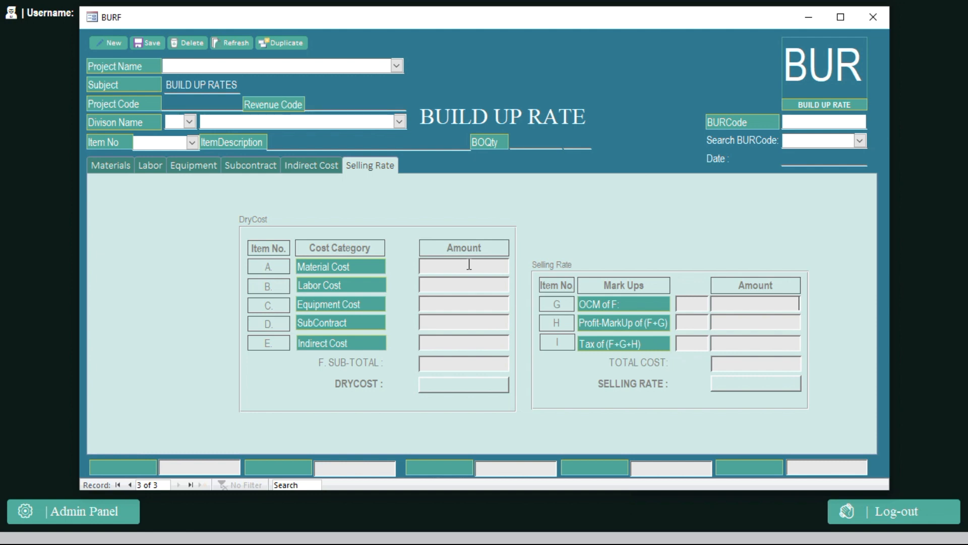
left_click(114, 167)
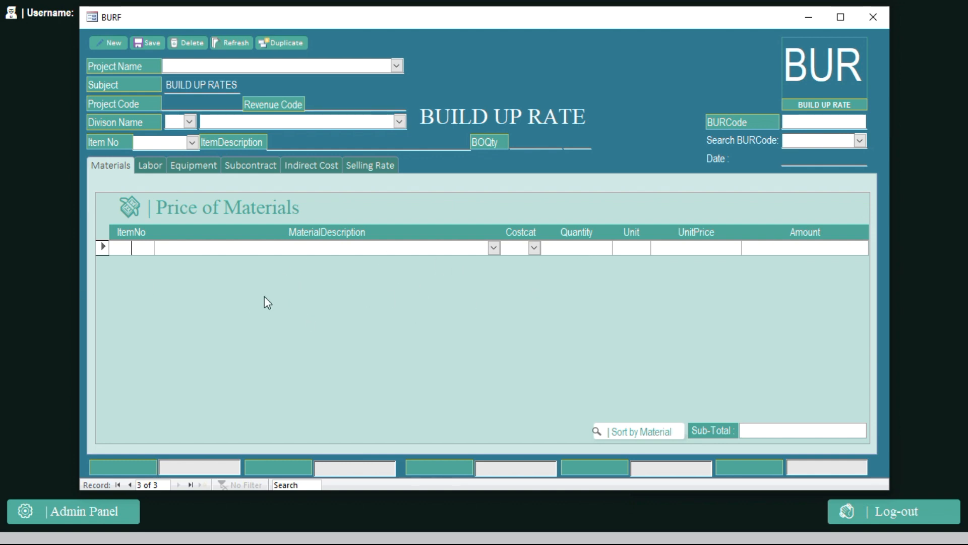
left_click(372, 174)
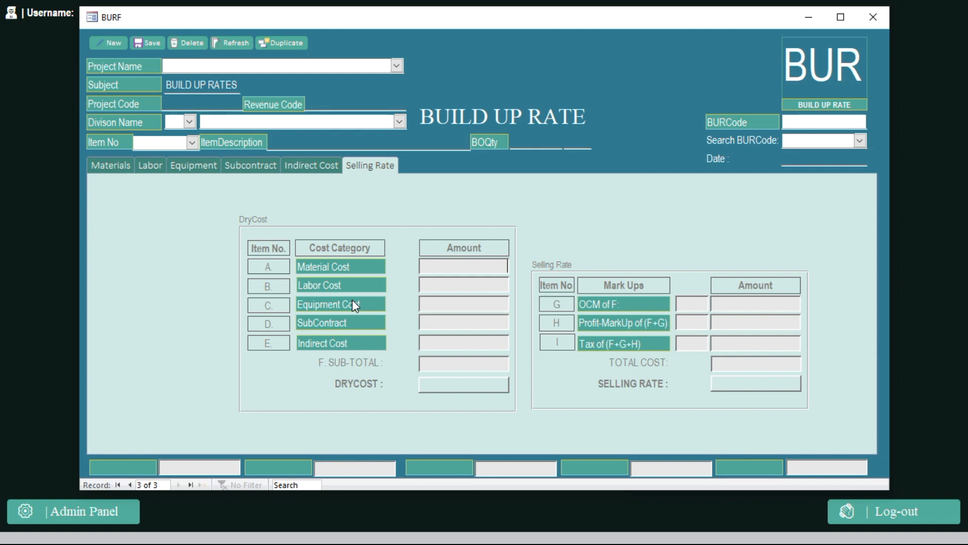
left_click(148, 164)
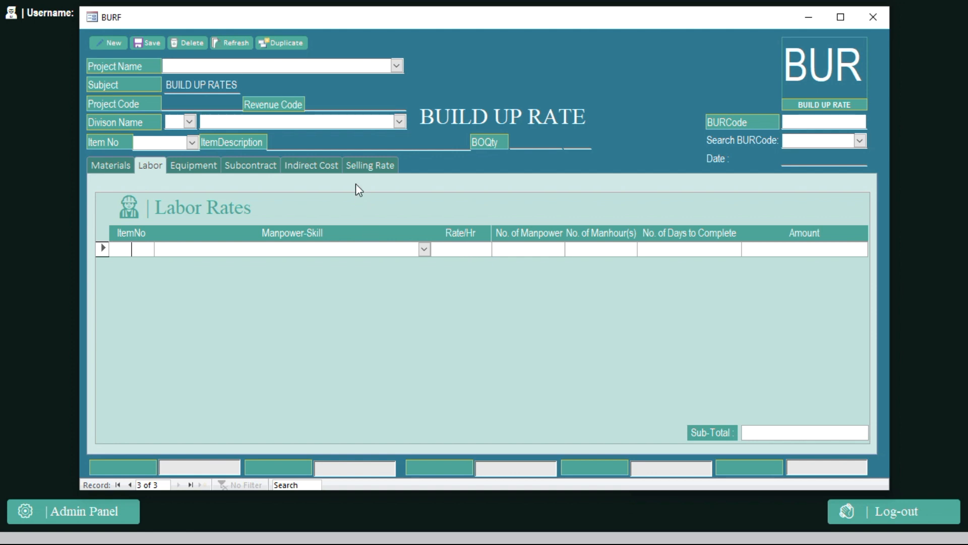
Show the Selling Rate section and load the Mobilization record with BURCode M1RES23-1-2-Mob-2
left_click(354, 170)
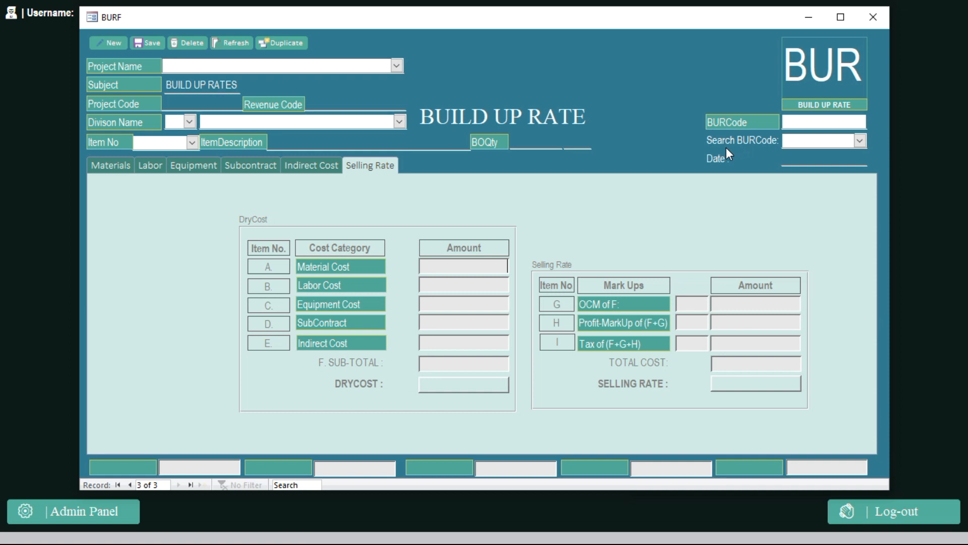
left_click(860, 141)
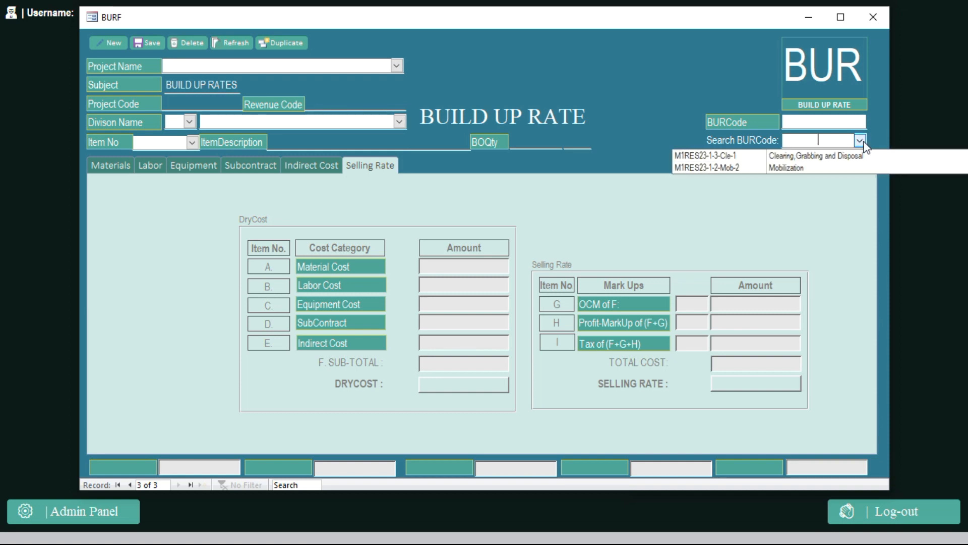
left_click(789, 168)
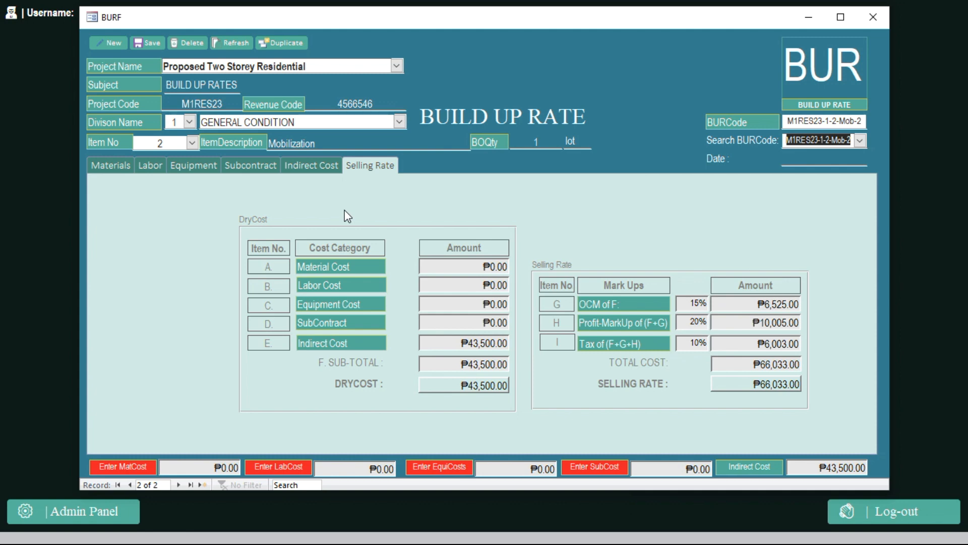
Check the Mobilization record's Materials, Labor and Equipment sections and its material and labor cost totals
left_click(113, 169)
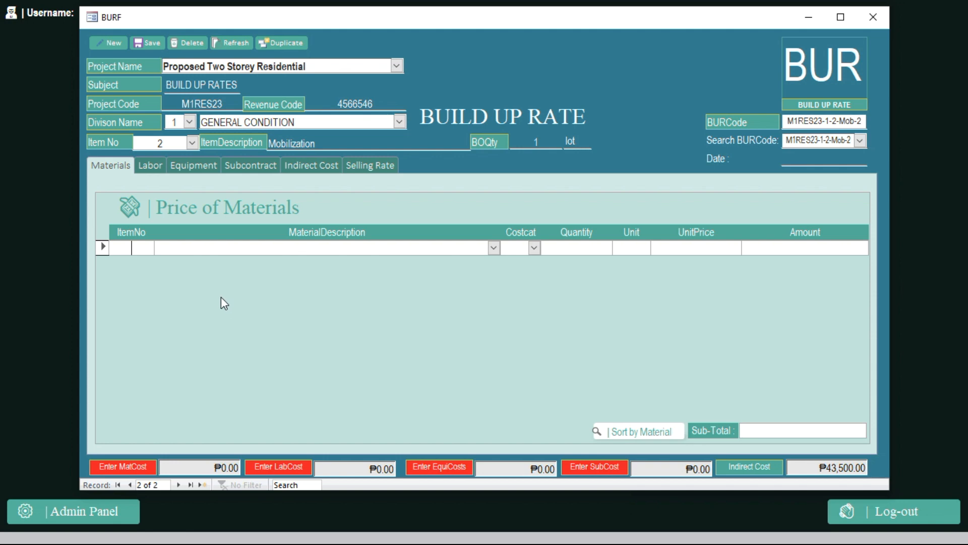
left_click(153, 166)
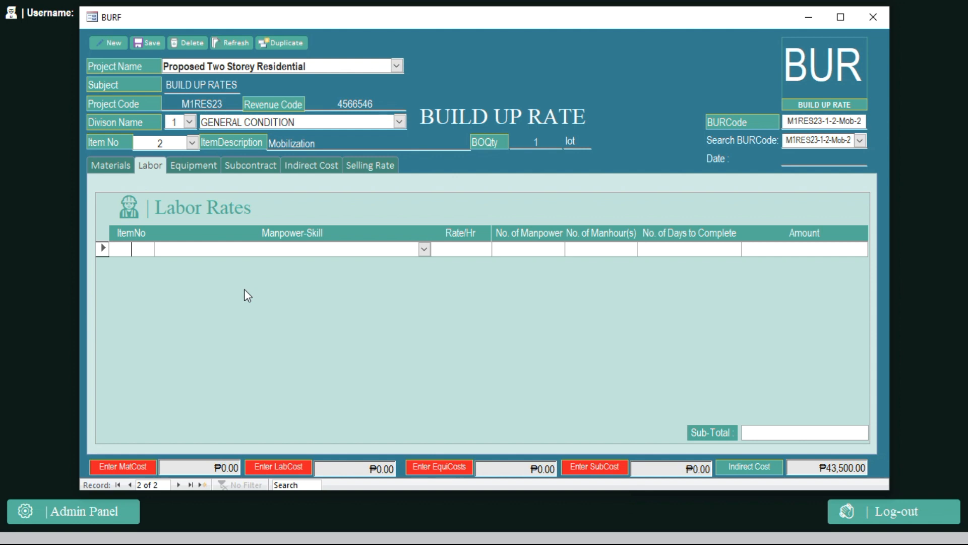
left_click(187, 168)
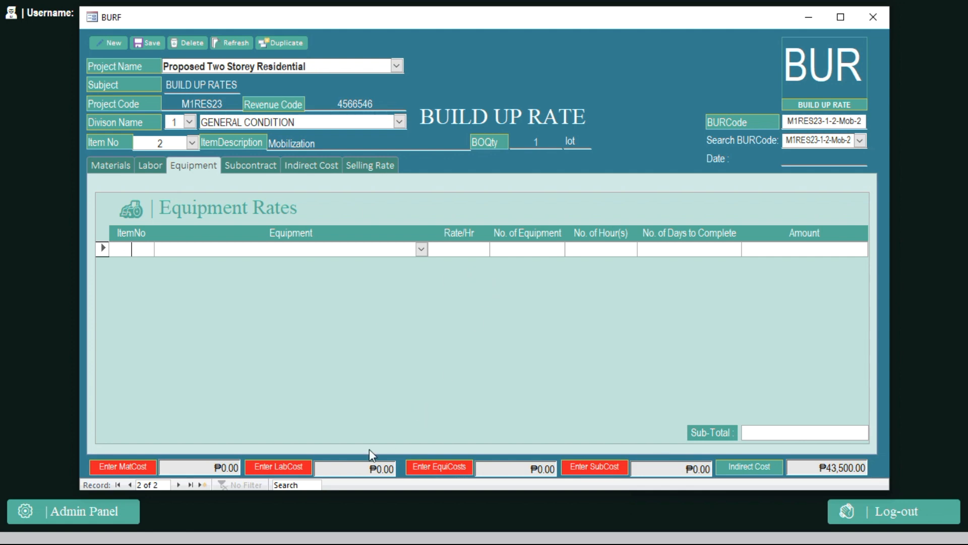
left_click(227, 468)
left_click(364, 467)
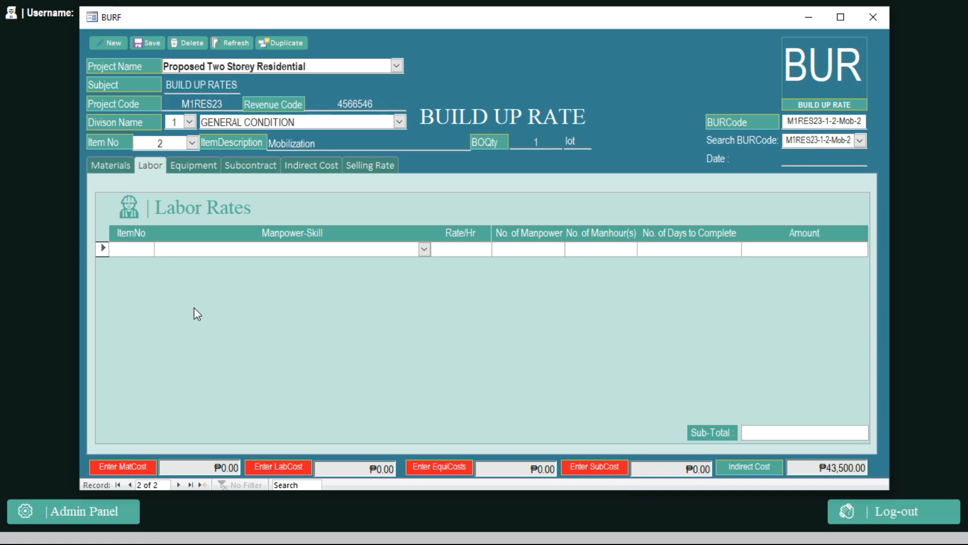
left_click(111, 171)
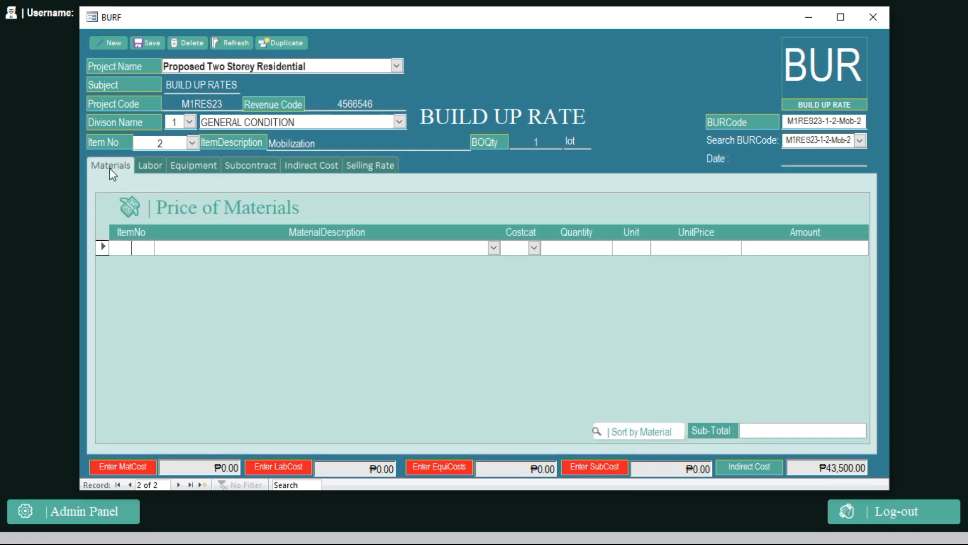
left_click(195, 168)
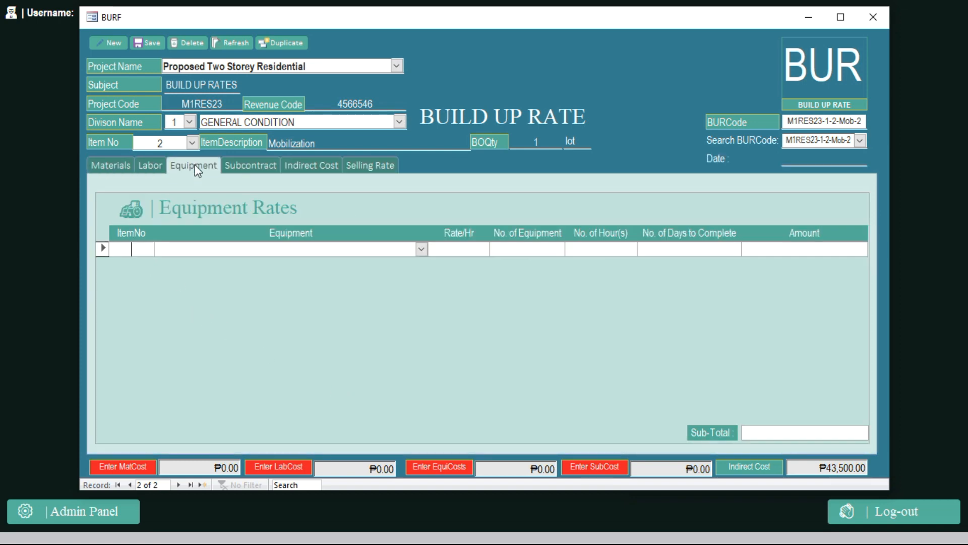
Check the Mobilization record's Subcontract section and compare its Indirect Cost items with the Labor section
left_click(244, 169)
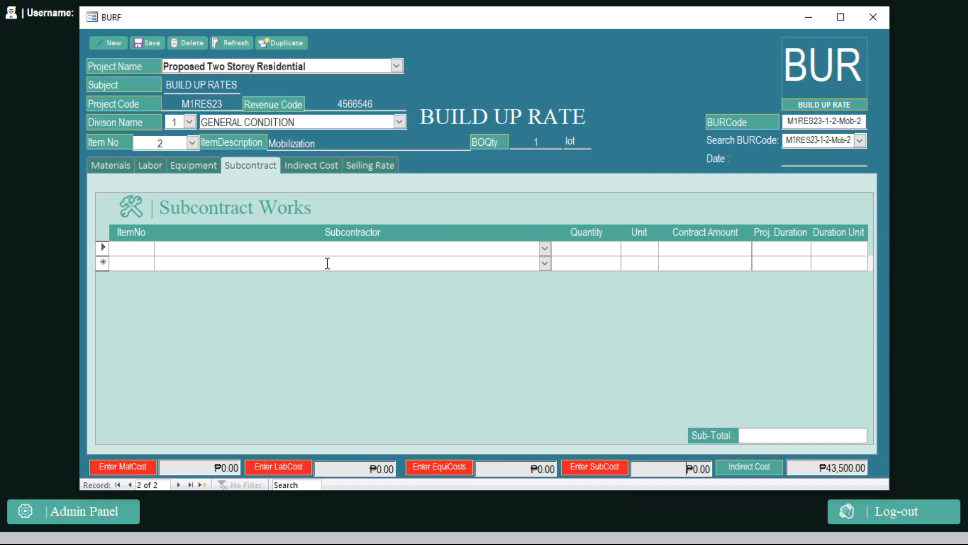
left_click(310, 167)
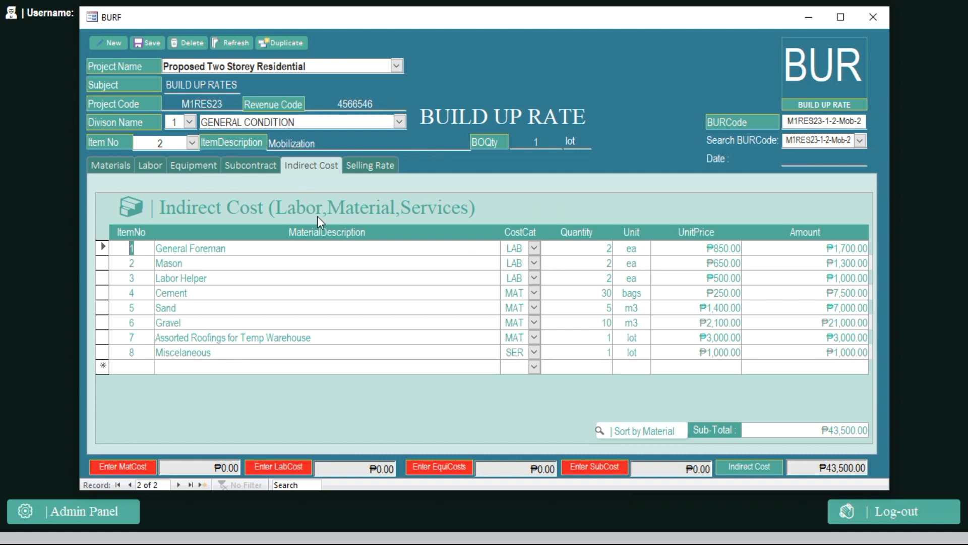
left_click(144, 166)
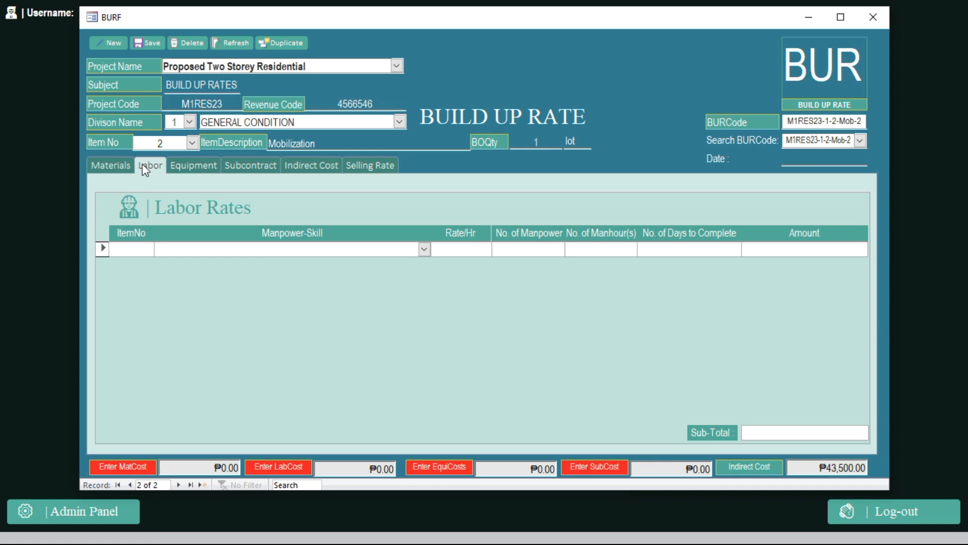
left_click(329, 170)
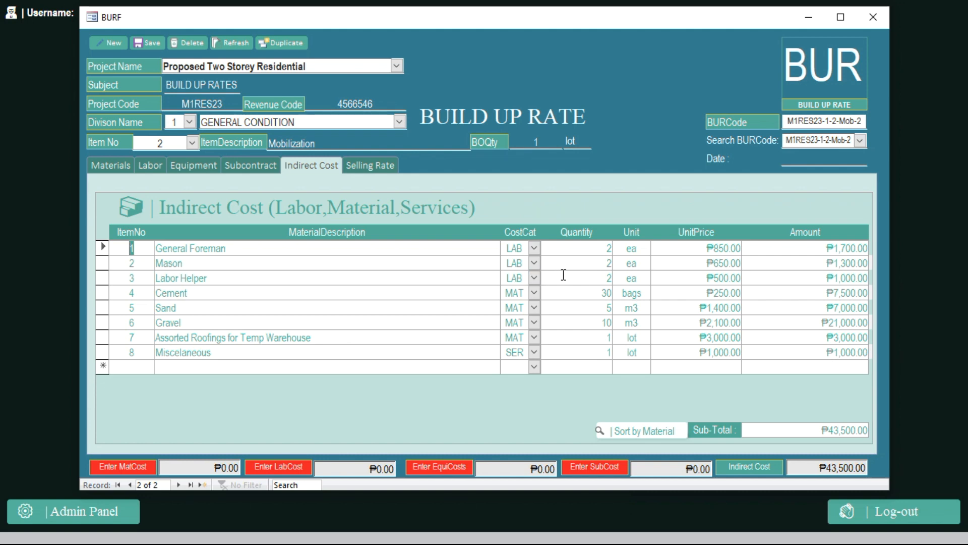
Set the General Foreman's quantity to 1 in the Mobilization record's indirect costs
double_click(600, 254)
type("1")
left_click(632, 251)
left_click(607, 262)
left_click(632, 263)
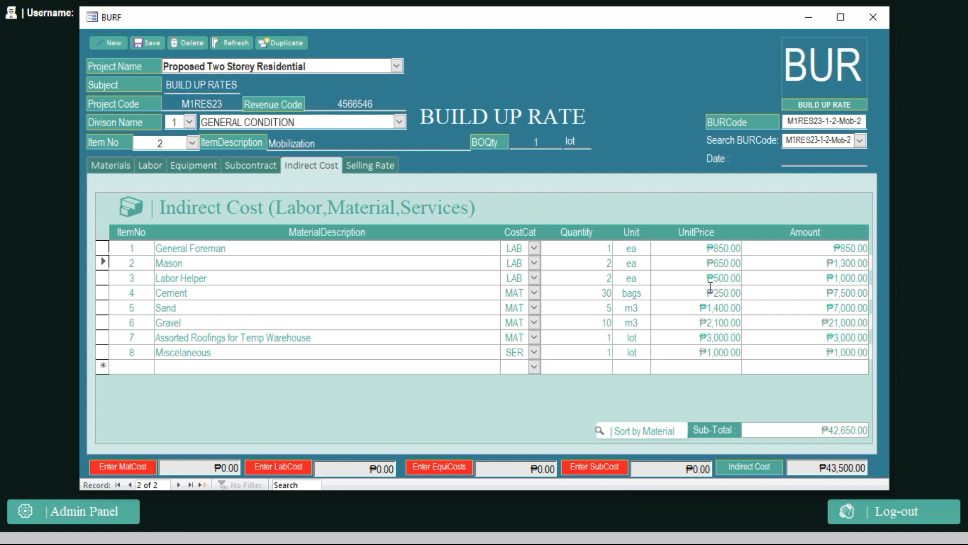
left_click(601, 277)
left_click(303, 292)
Review the Mobilization record's item description and its Price of Materials section
left_click(112, 171)
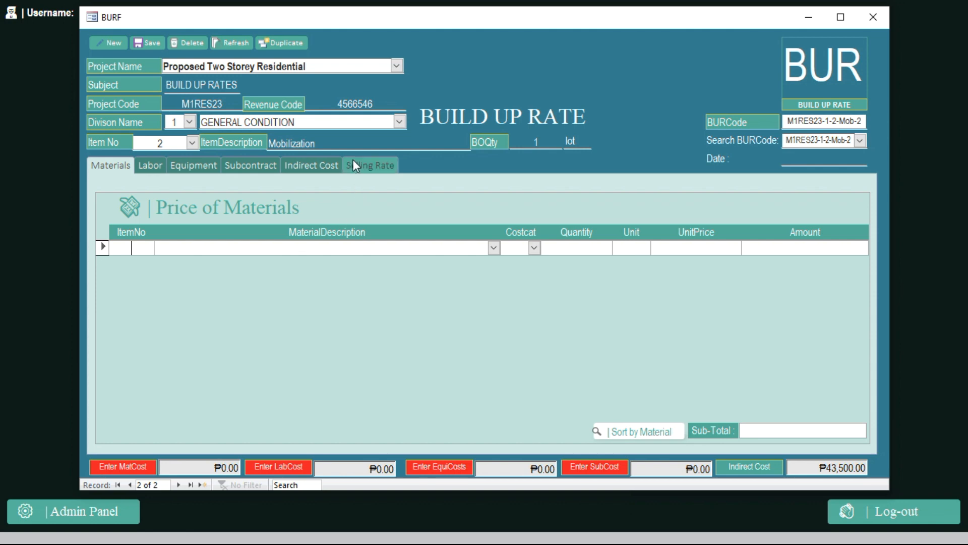
left_click(348, 136)
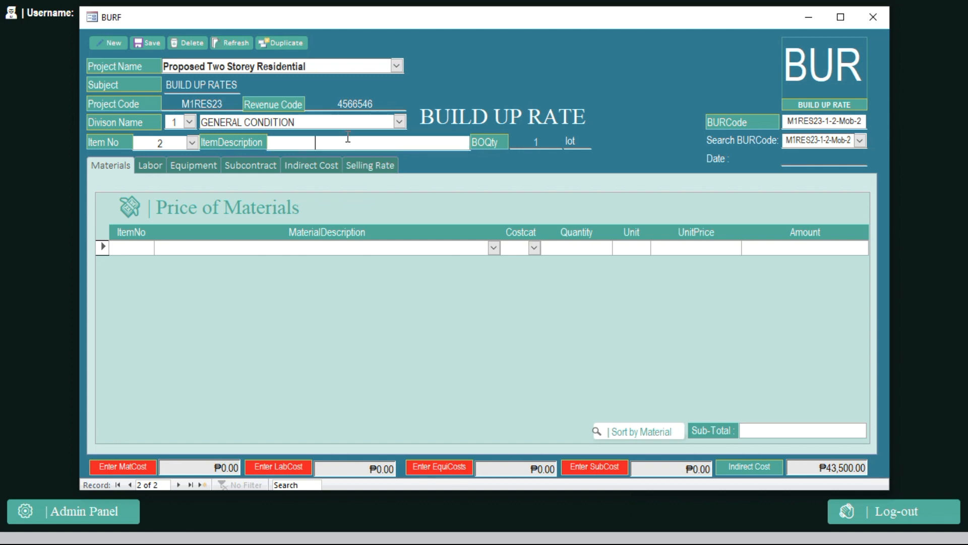
left_click(348, 252)
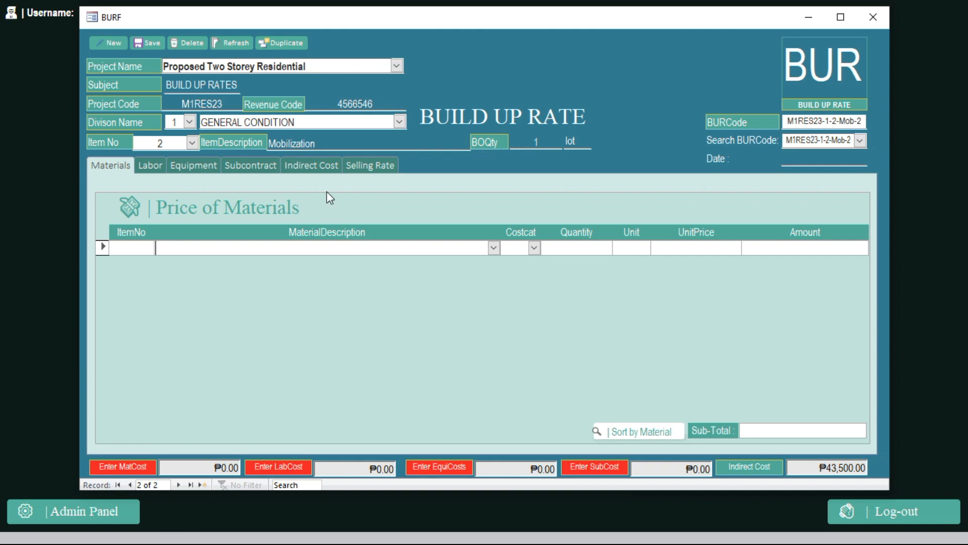
Copy the Indirect Cost section's sub-total of ₱42,650.00 into the Mobilization record's overall Indirect Cost amount
left_click(319, 162)
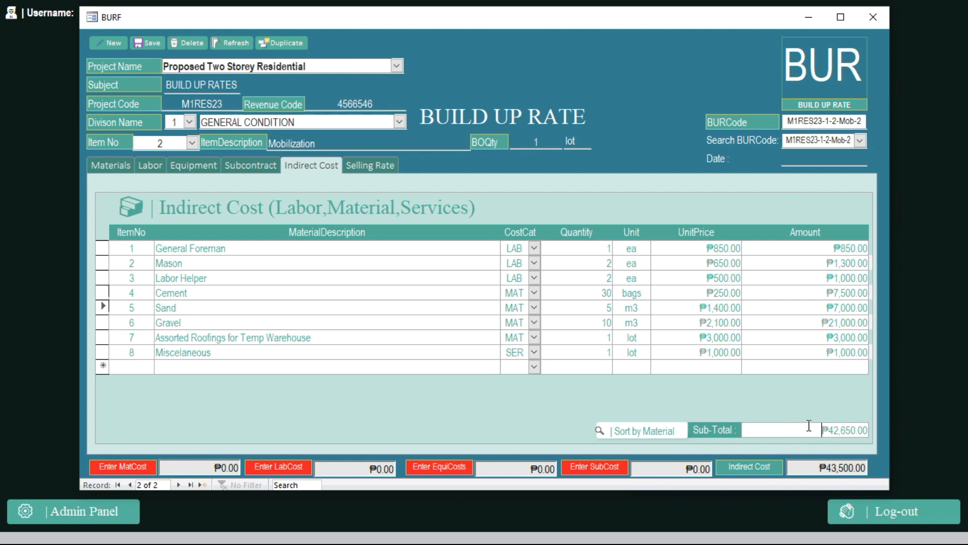
left_click_drag(830, 430, 873, 430)
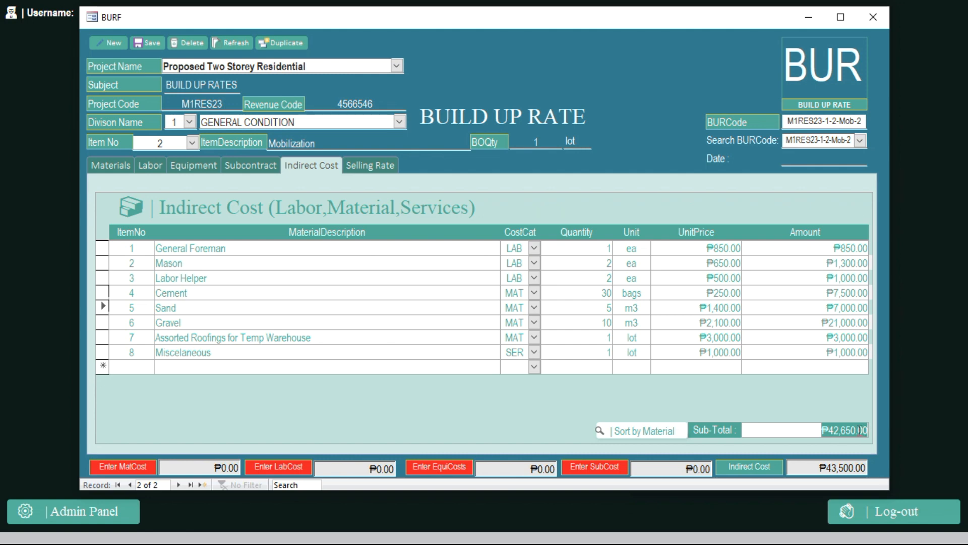
right_click(819, 435)
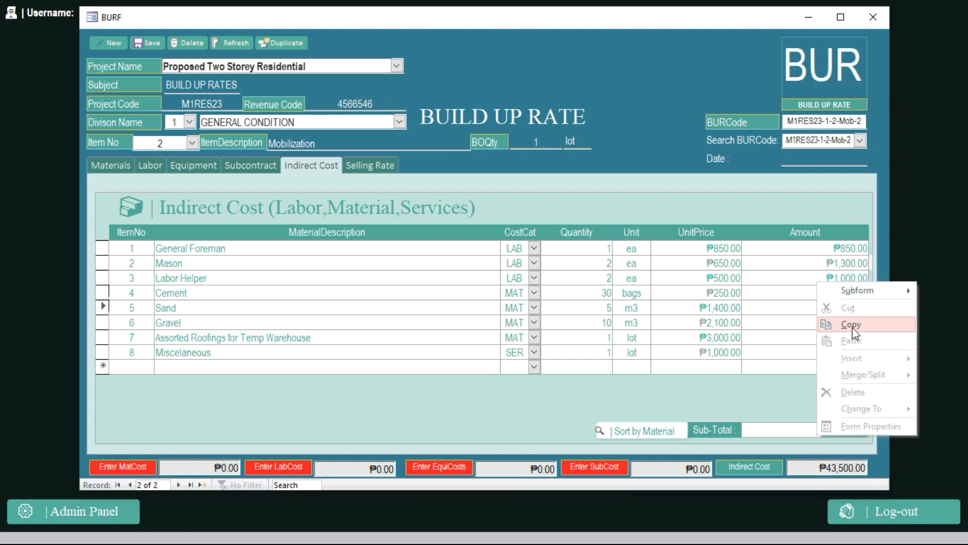
left_click(853, 326)
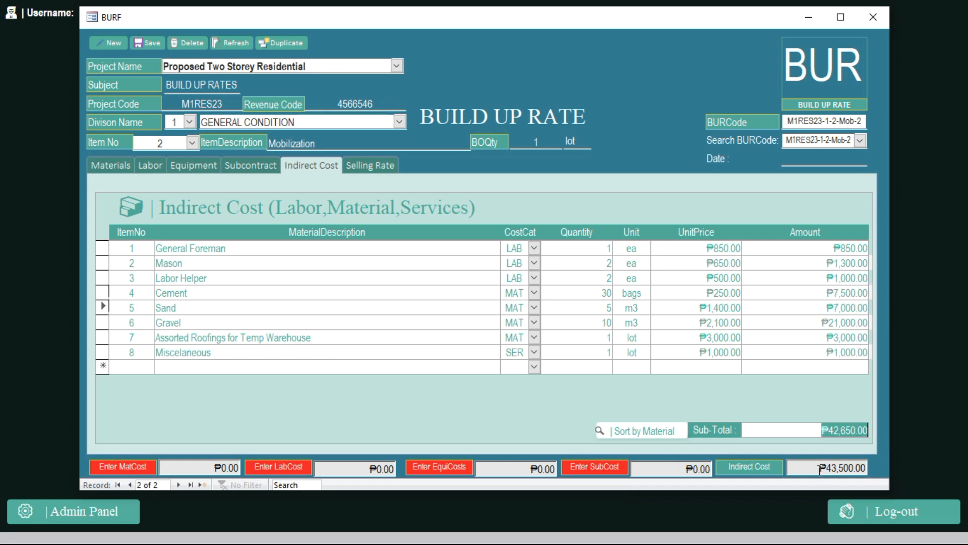
left_click_drag(820, 468, 860, 473)
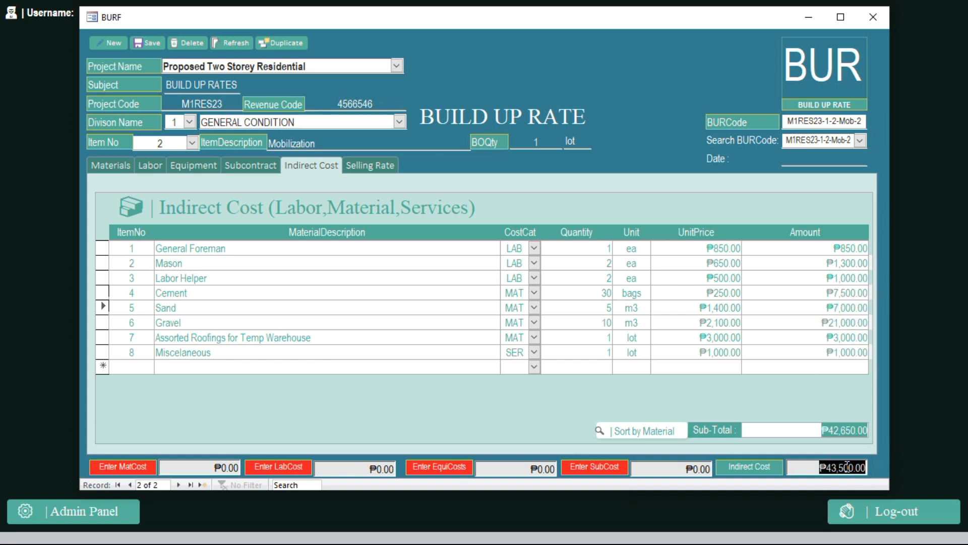
right_click(860, 472)
left_click(844, 236)
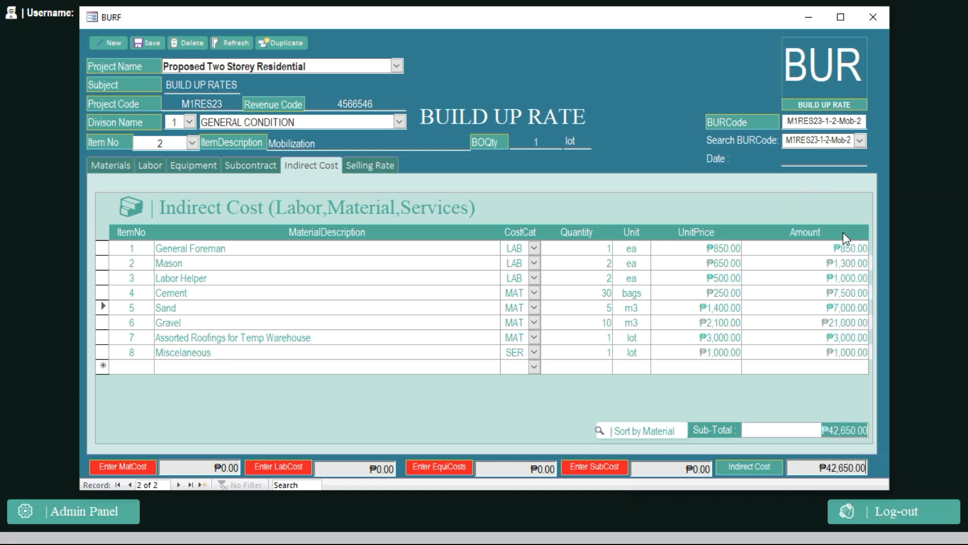
left_click(806, 337)
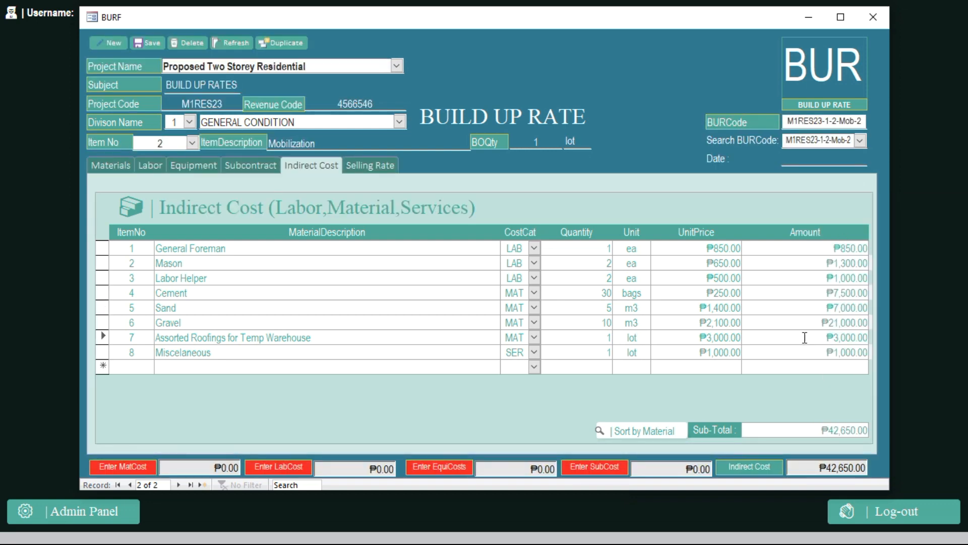
left_click(760, 371)
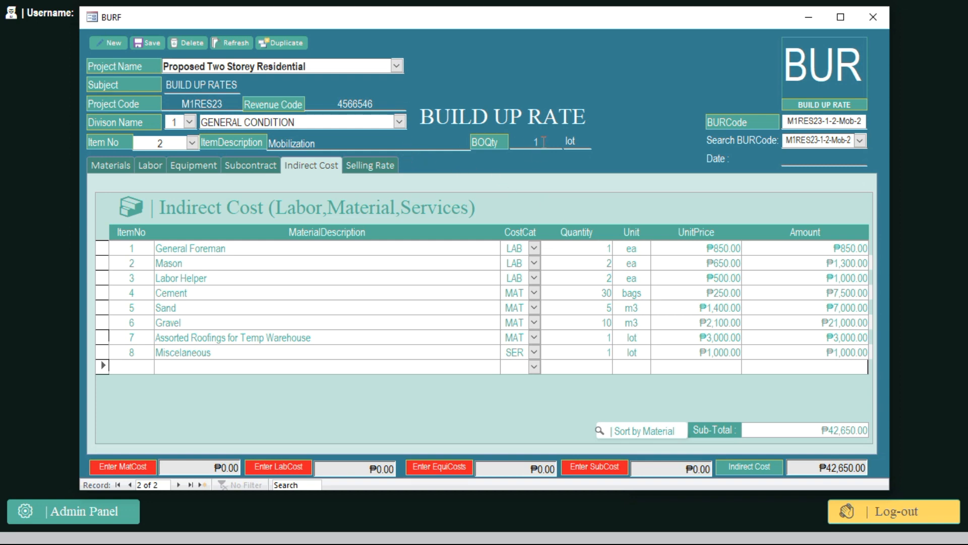
Examine the dry cost and the OCM, profit and tax mark-ups in the Mobilization record's Selling Rate section
left_click(356, 166)
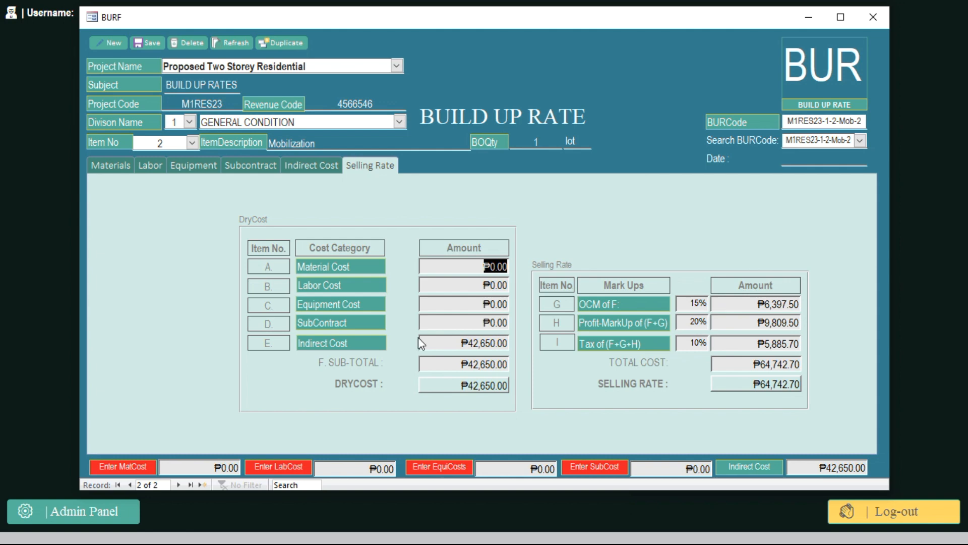
left_click(694, 324)
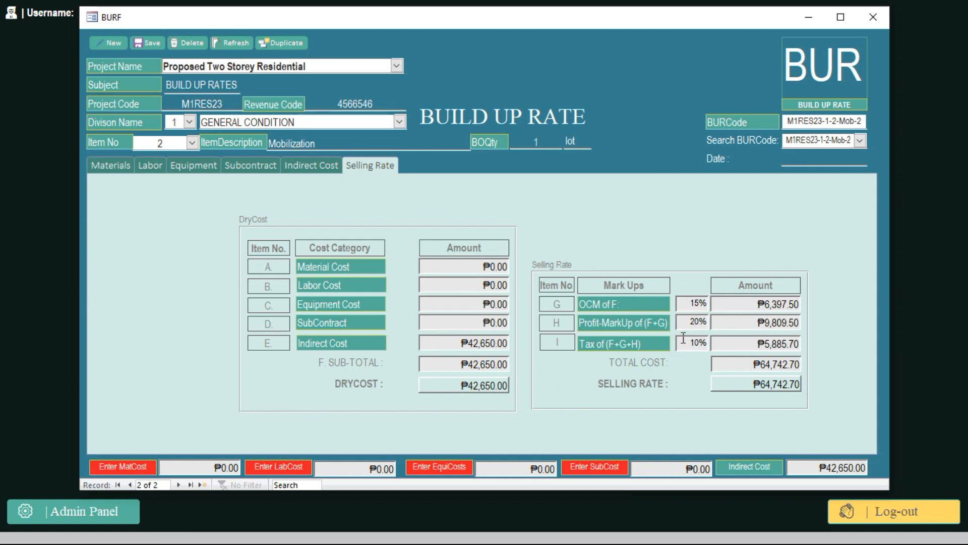
left_click_drag(689, 323, 712, 317)
left_click(700, 308)
left_click(488, 197)
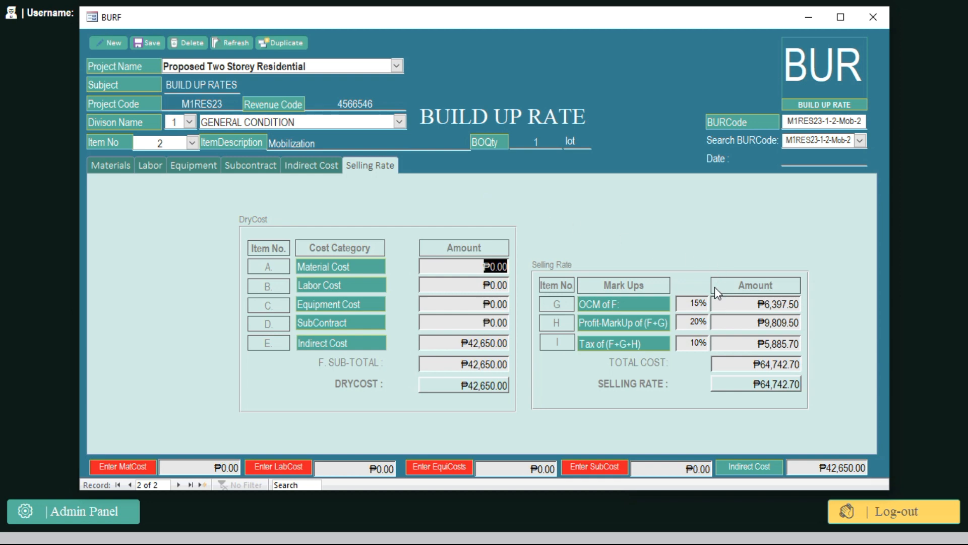
left_click(691, 303)
left_click(720, 344)
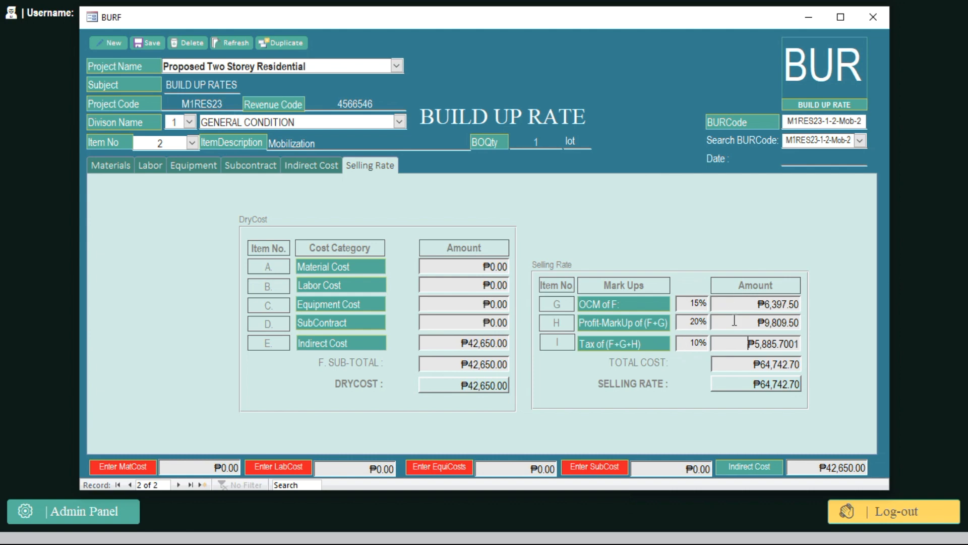
key("Tab")
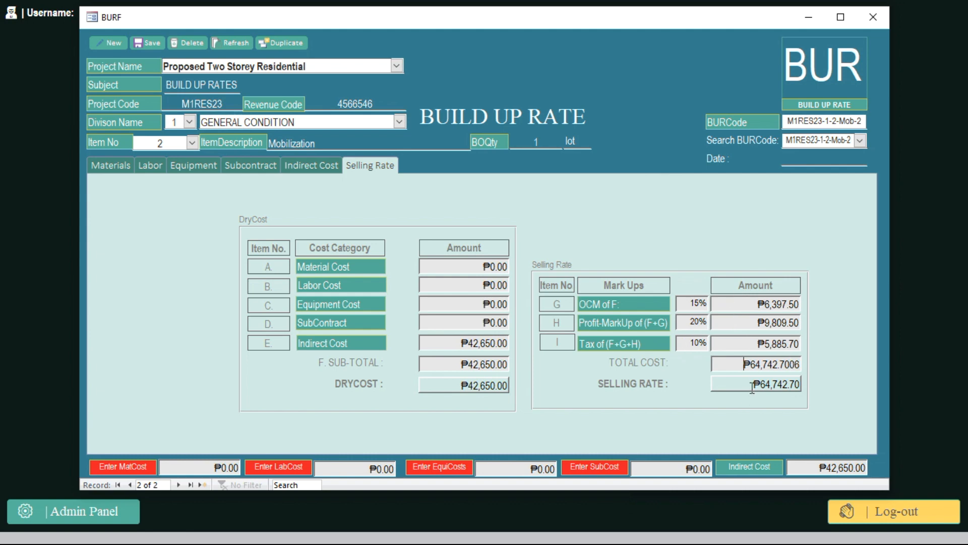
Copy the Mobilization record's final selling rate amount from the Selling Rate section
left_click(751, 384)
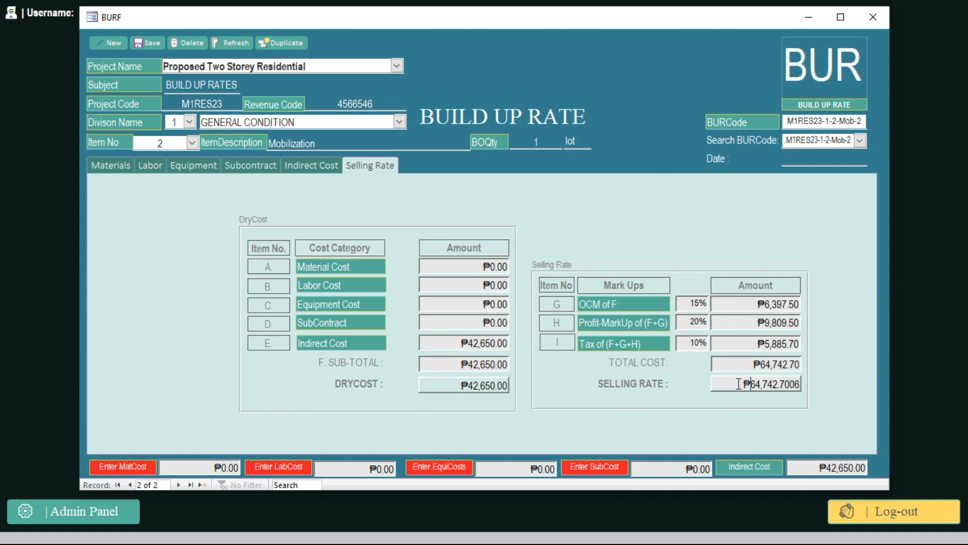
left_click_drag(739, 384, 866, 377)
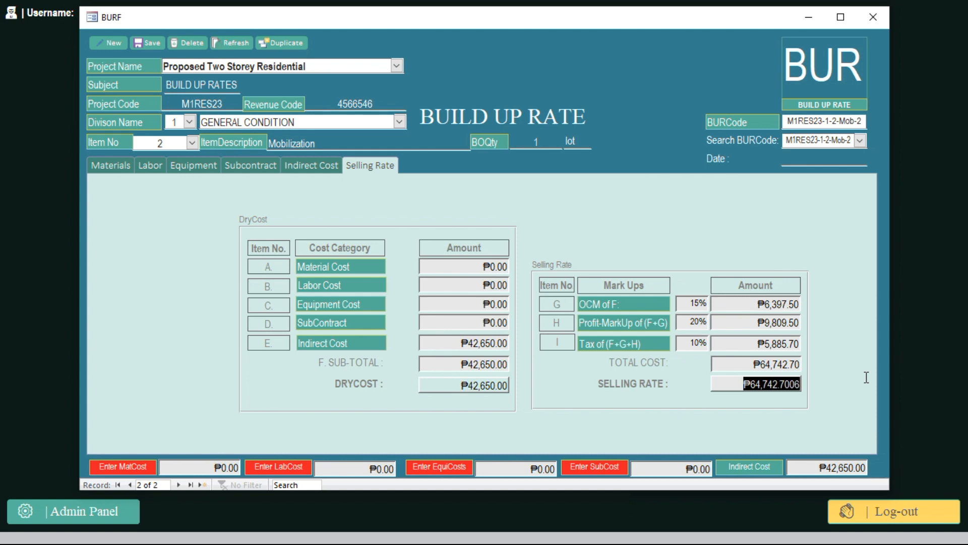
right_click(786, 384)
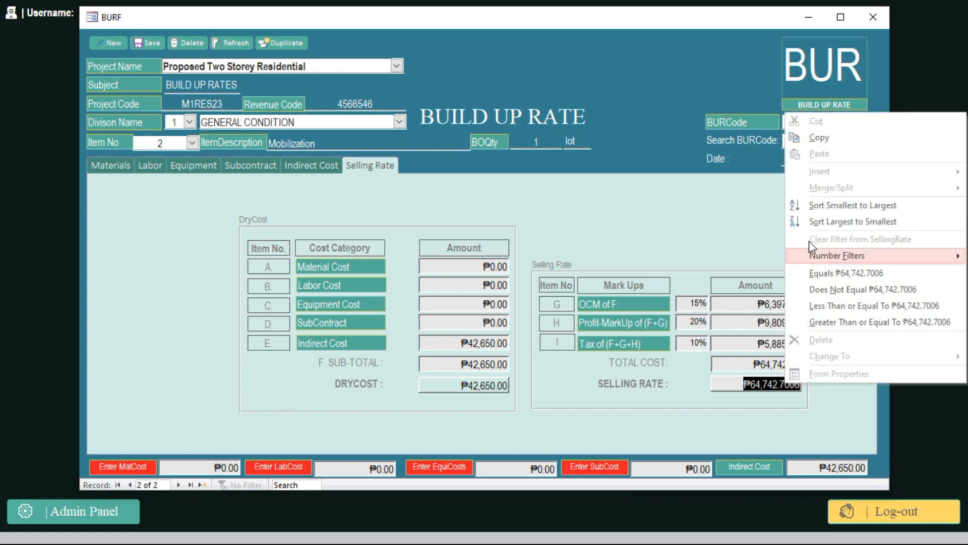
left_click(817, 138)
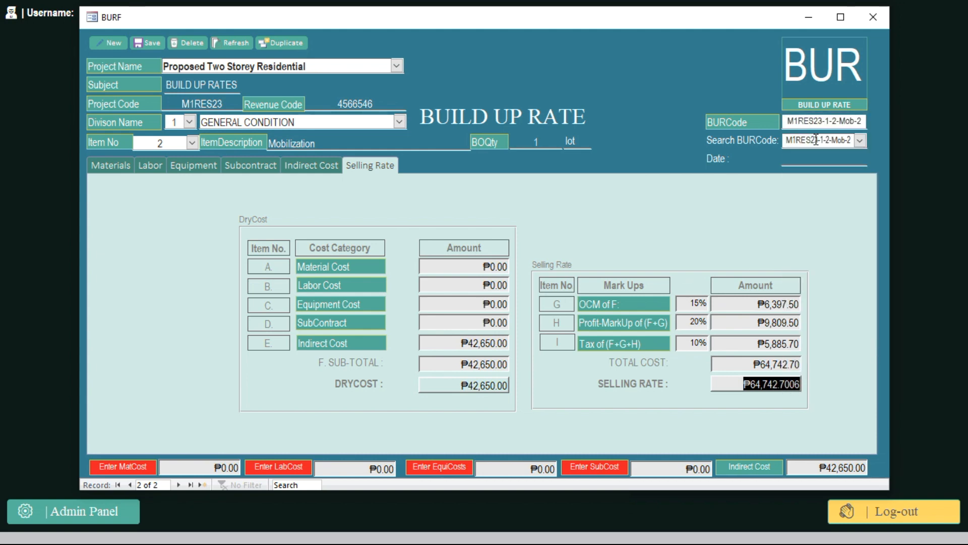
Replace Mobilization's unit rate in the home page's Bill of Quantities with the copied ₱64,742.70 and refresh the form
left_click(874, 17)
left_click(280, 159)
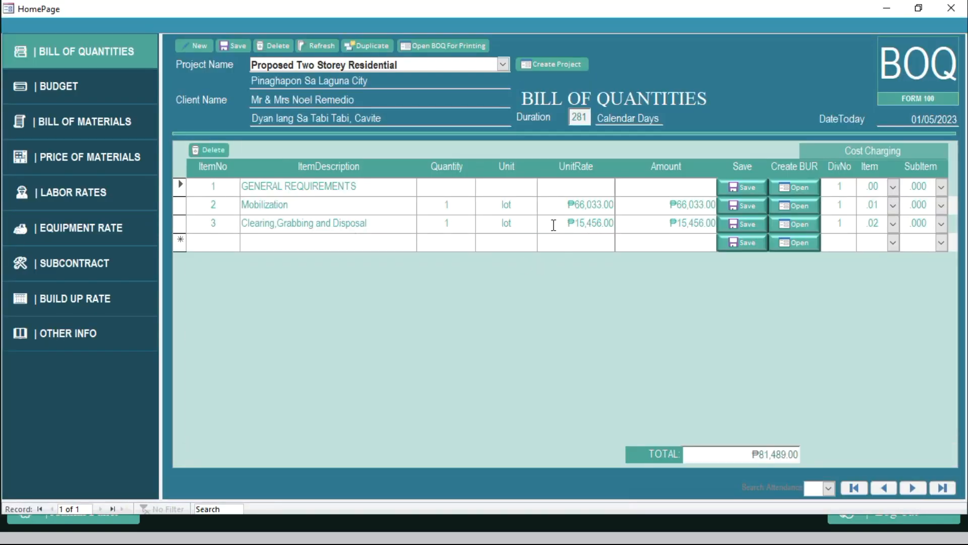
left_click(557, 204)
left_click_drag(557, 204, 666, 214)
right_click(584, 209)
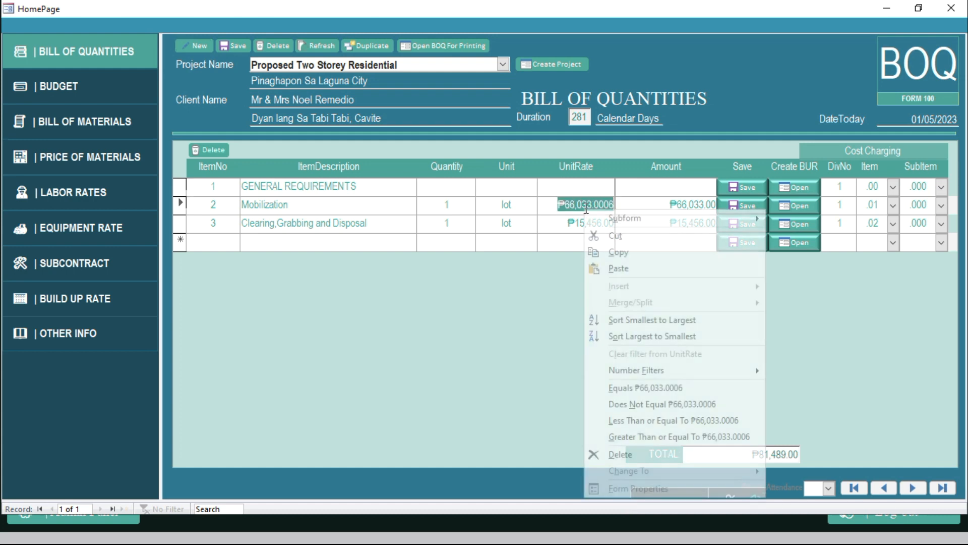
left_click(620, 269)
left_click(576, 223)
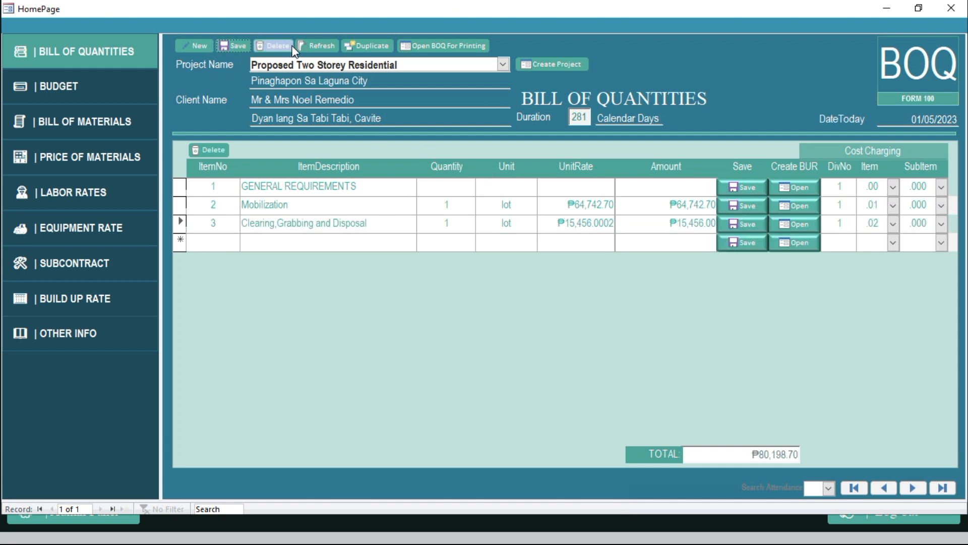
left_click(318, 46)
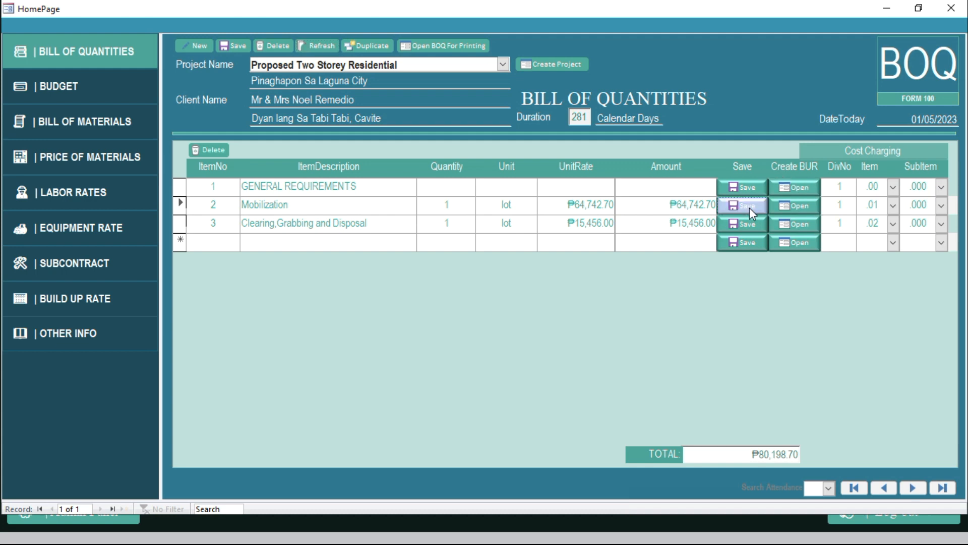
Open the Build Up Rate form from Mobilization's Bill of Quantities row and load M1RES23-1-2-Mob-2 in its Selling Rate section
left_click(809, 207)
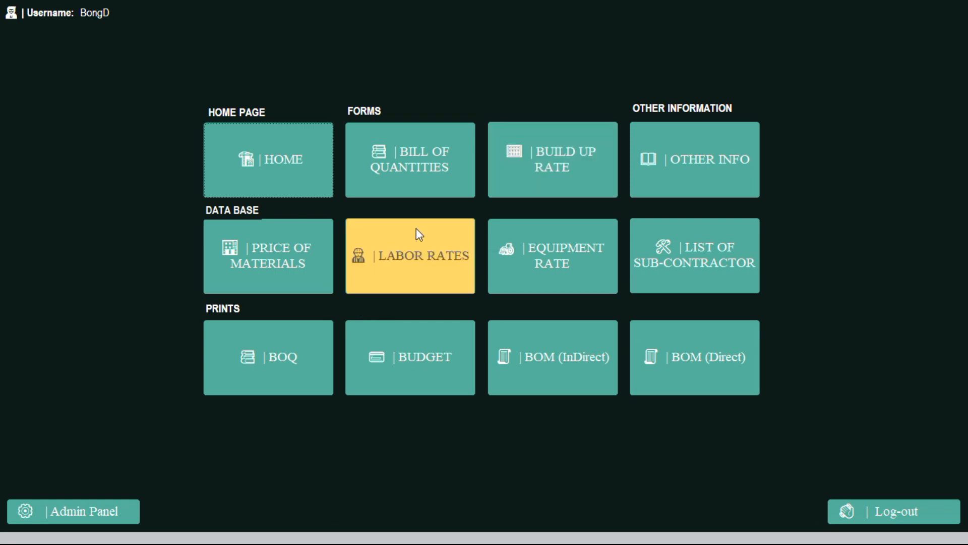
left_click(275, 160)
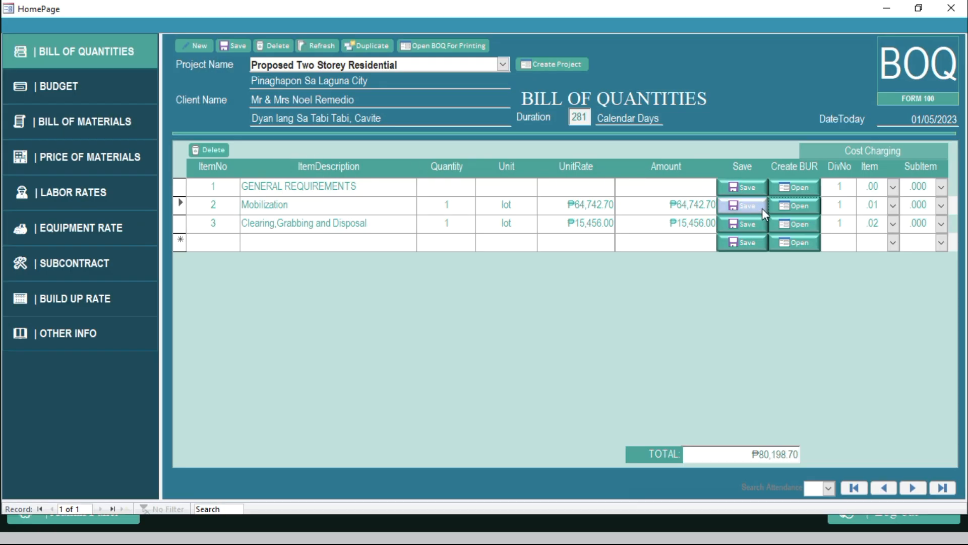
left_click(795, 208)
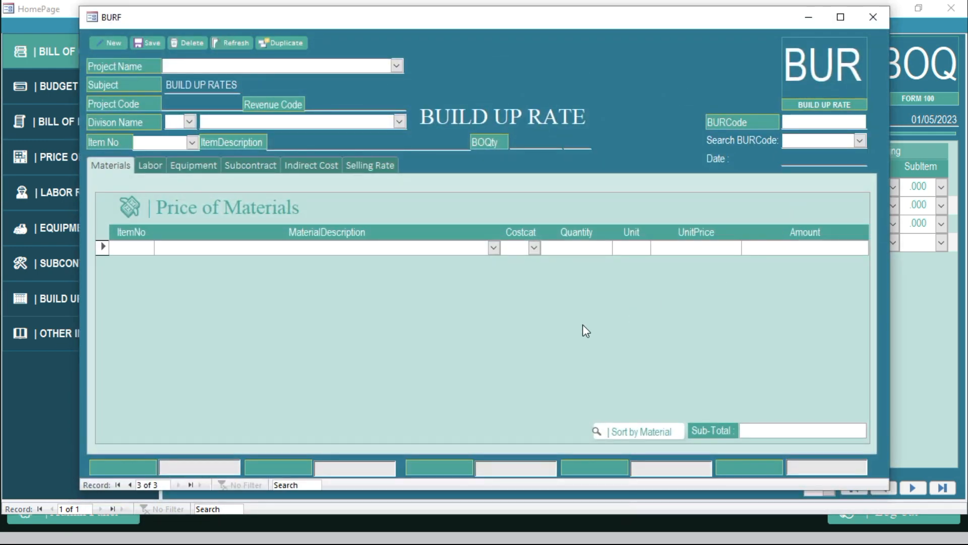
left_click(385, 163)
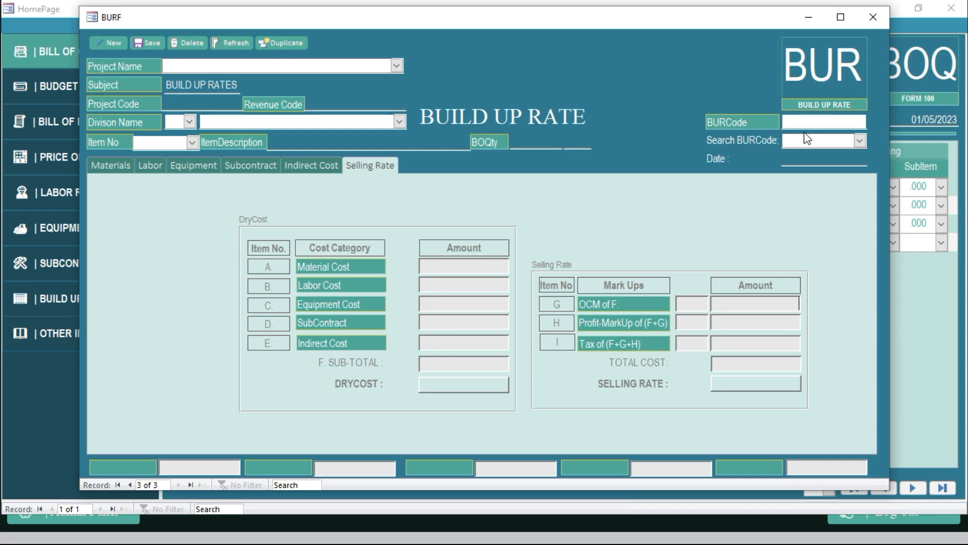
left_click(860, 142)
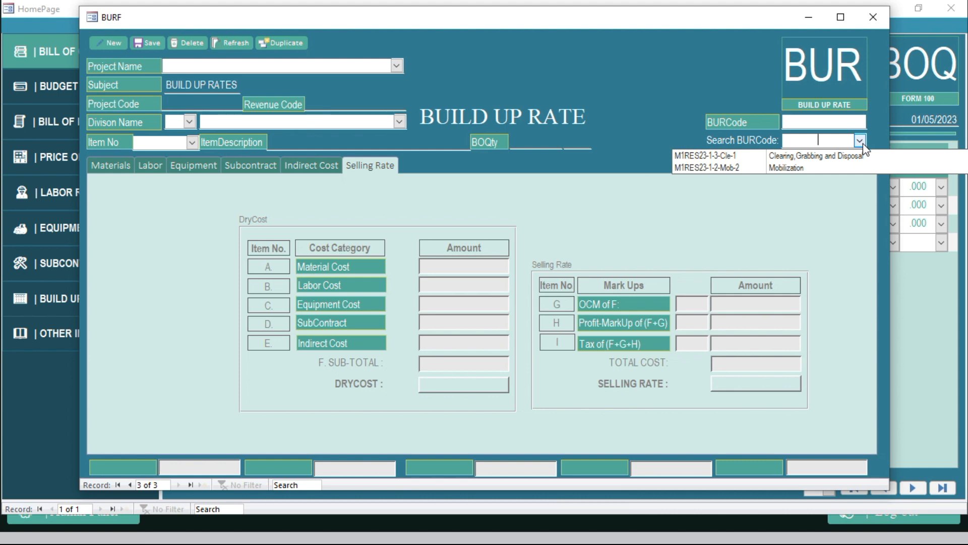
left_click(810, 168)
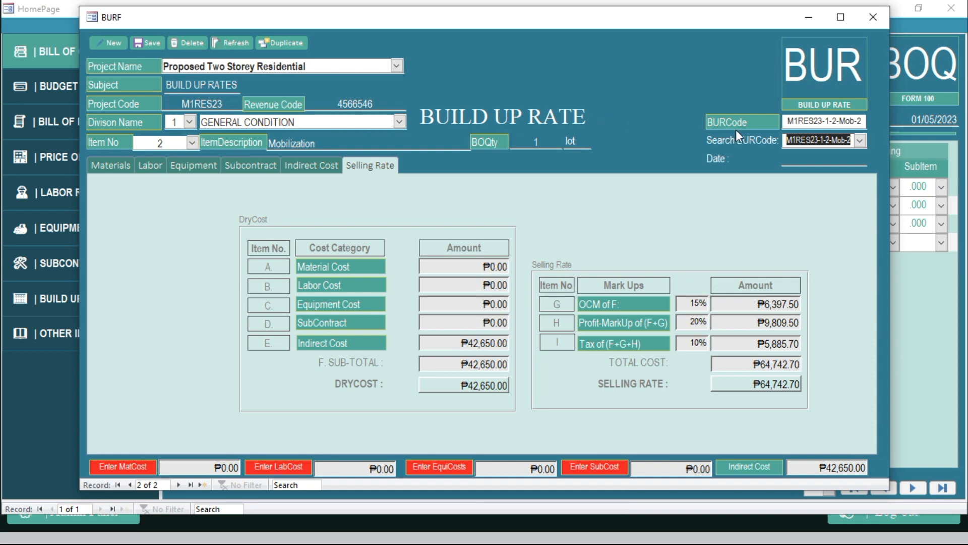
Highlight the Mobilization record's BURCode, and close the Build Up Rate form and the home page to return to the main menu
left_click(801, 125)
left_click_drag(787, 121, 869, 121)
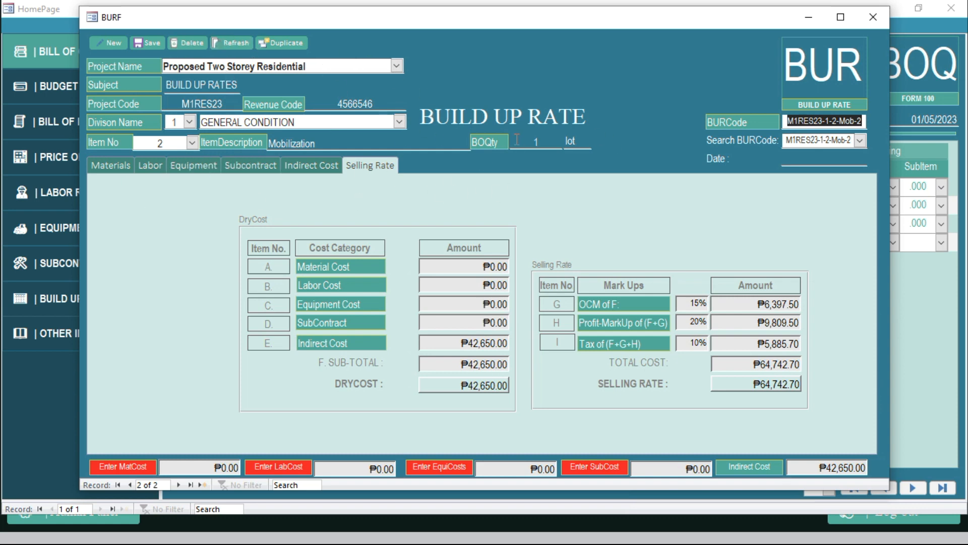
left_click(877, 17)
left_click(956, 9)
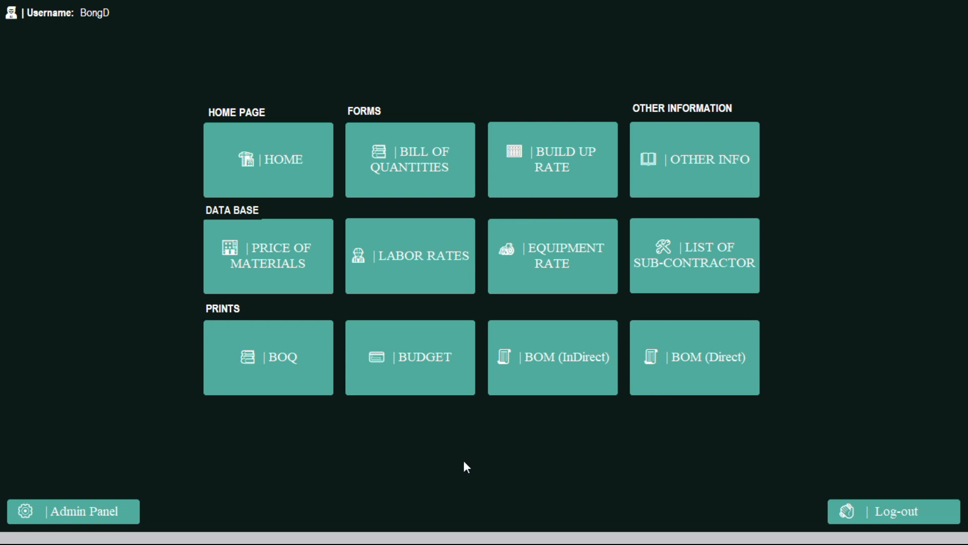
Open the Budget print report and examine its item descriptions and BUR codes up close
left_click(413, 369)
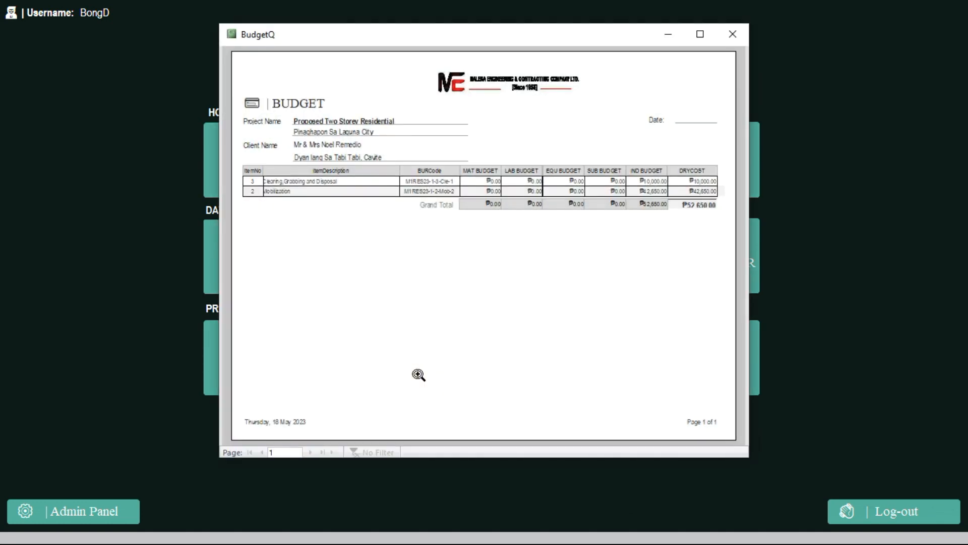
left_click(422, 195)
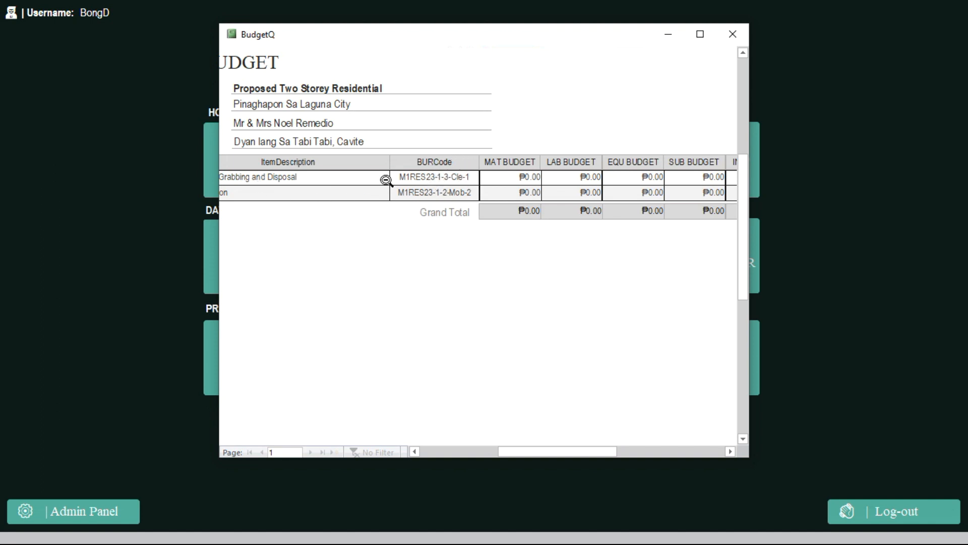
left_click(303, 194)
left_click(272, 197)
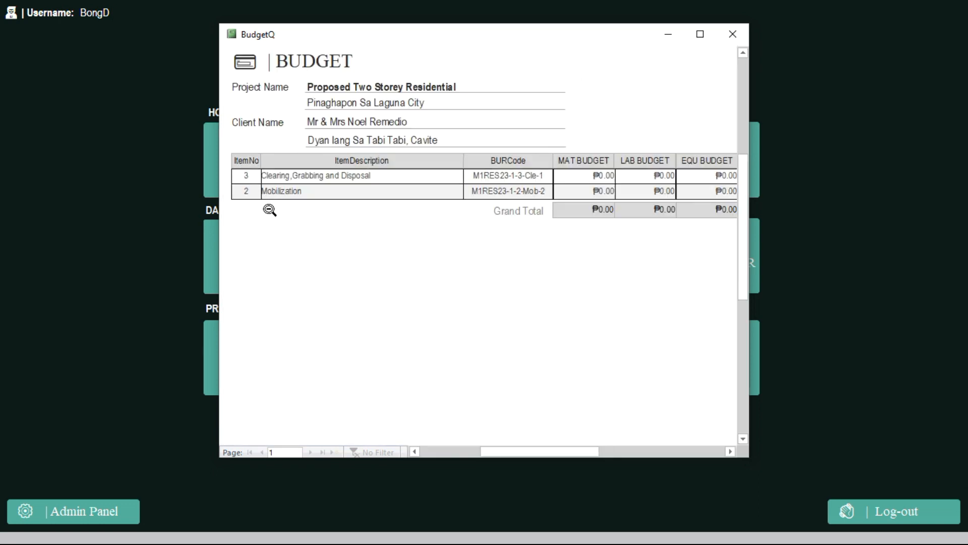
left_click(279, 198)
left_click(418, 195)
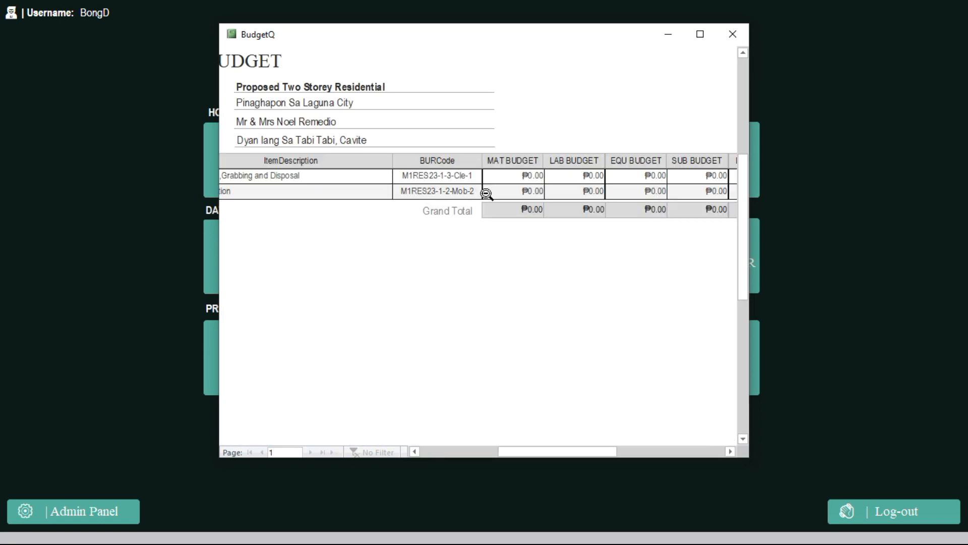
left_click(728, 34)
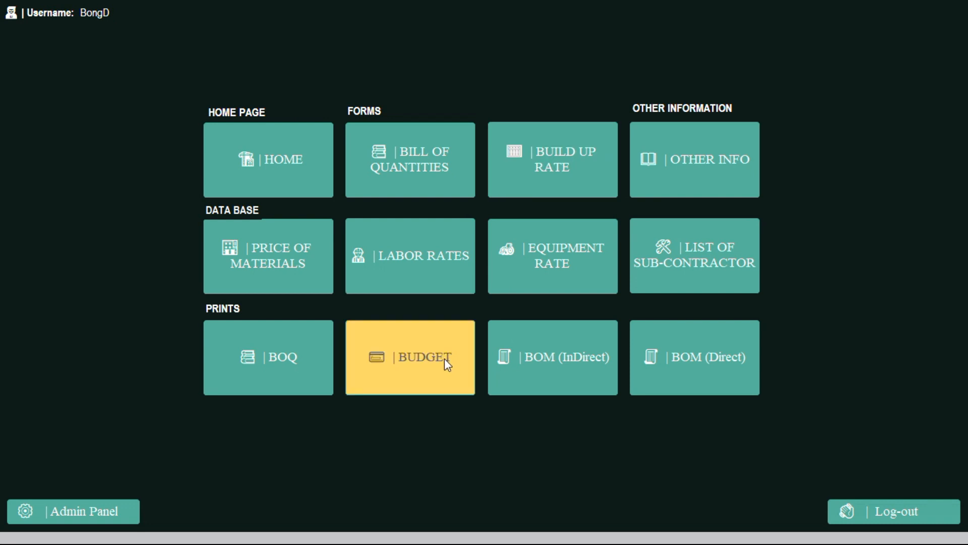
Reopen the Budget report and examine the Mobilization row across all budget columns through to the dry cost
left_click(580, 176)
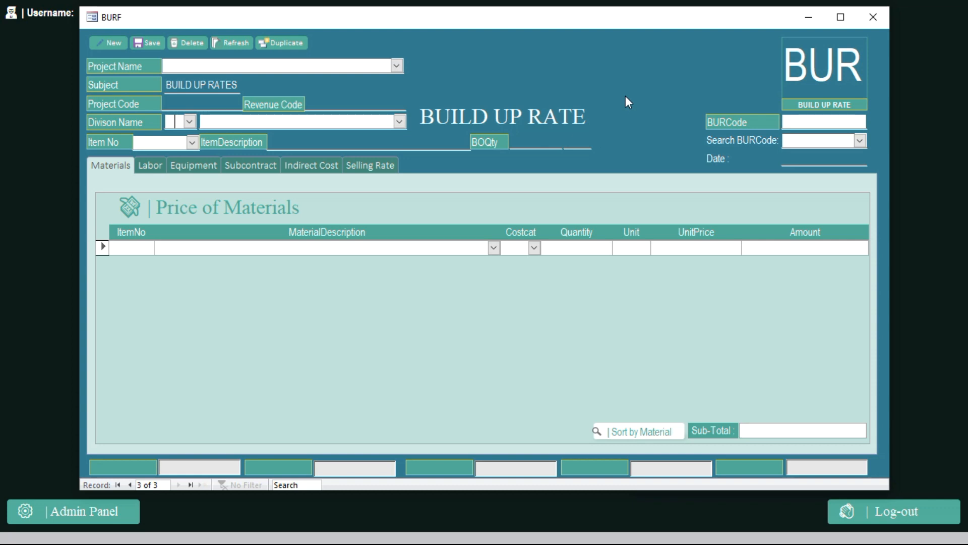
left_click(874, 24)
left_click(428, 341)
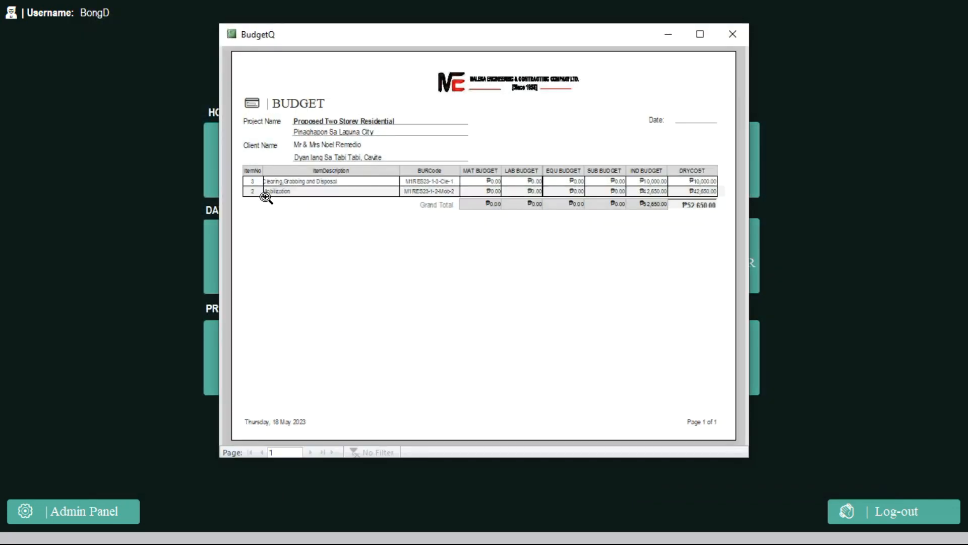
left_click(263, 193)
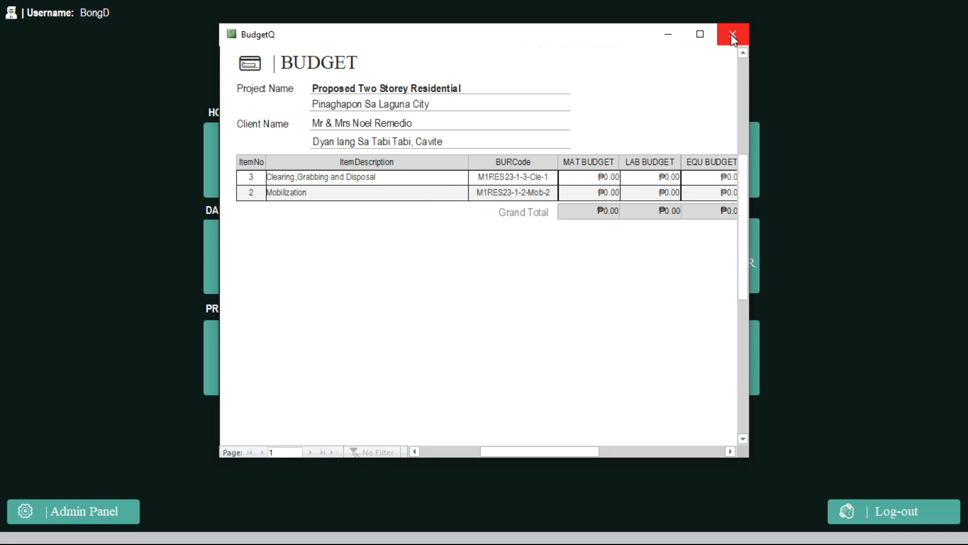
left_click_drag(511, 452, 614, 454)
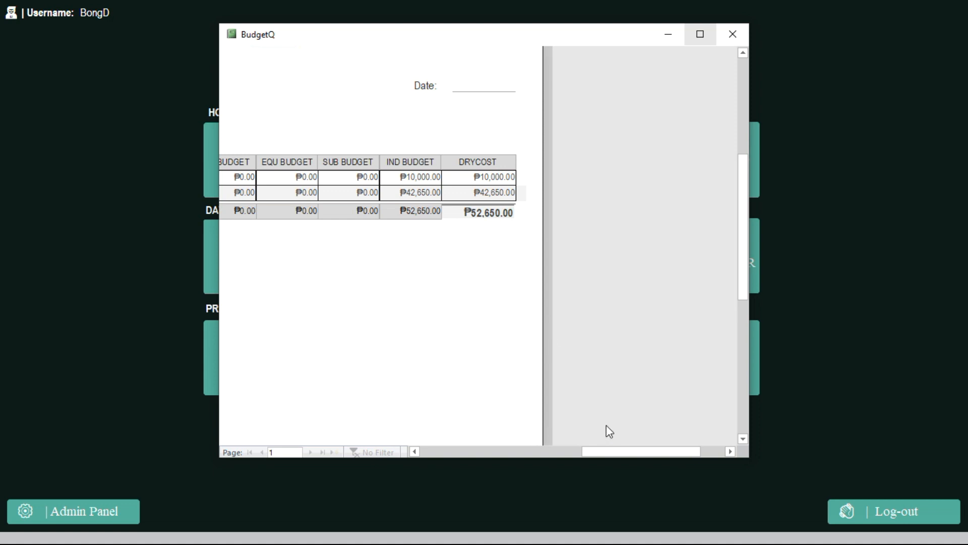
left_click_drag(606, 450, 516, 450)
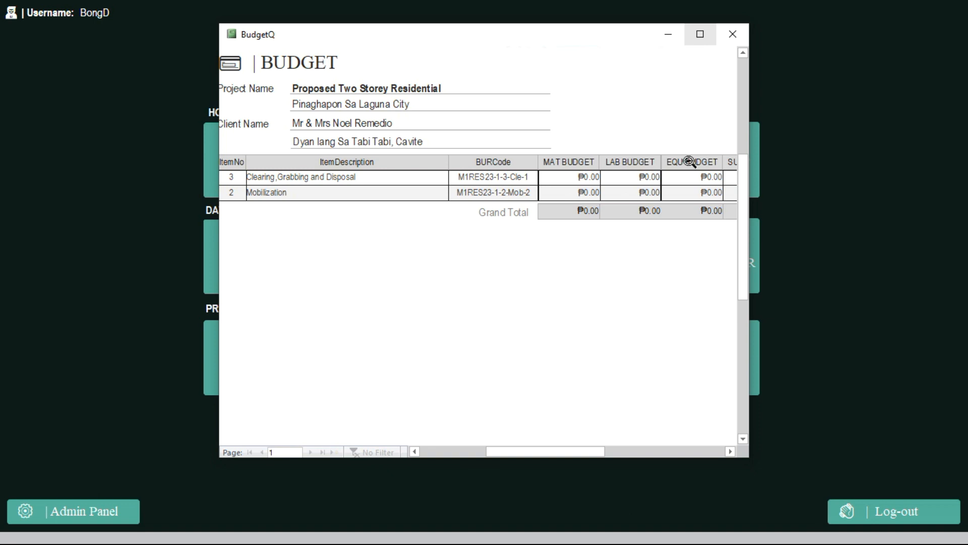
left_click(733, 34)
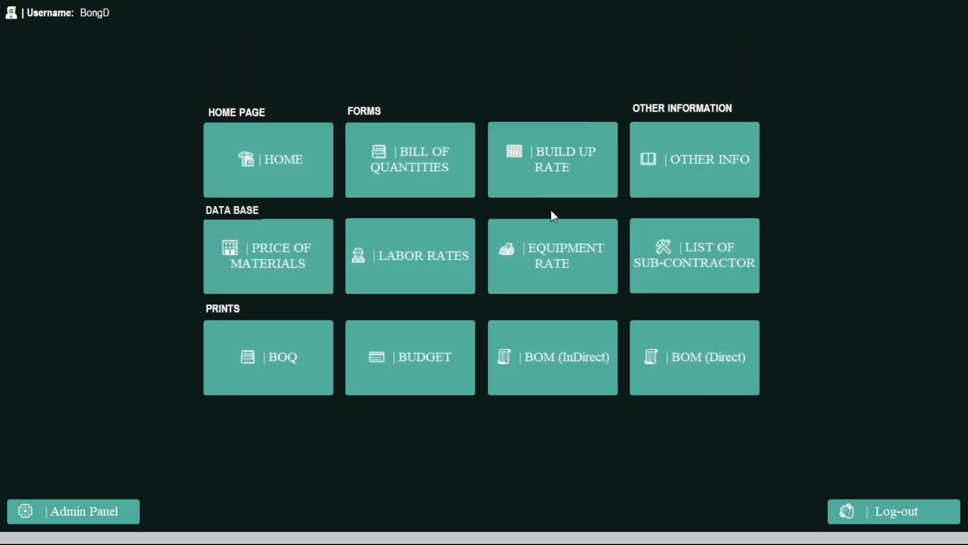
Load M1RES23-1-2-Mob-2 in the Build Up Rate form and check the dry cost in its Selling Rate section
left_click(550, 173)
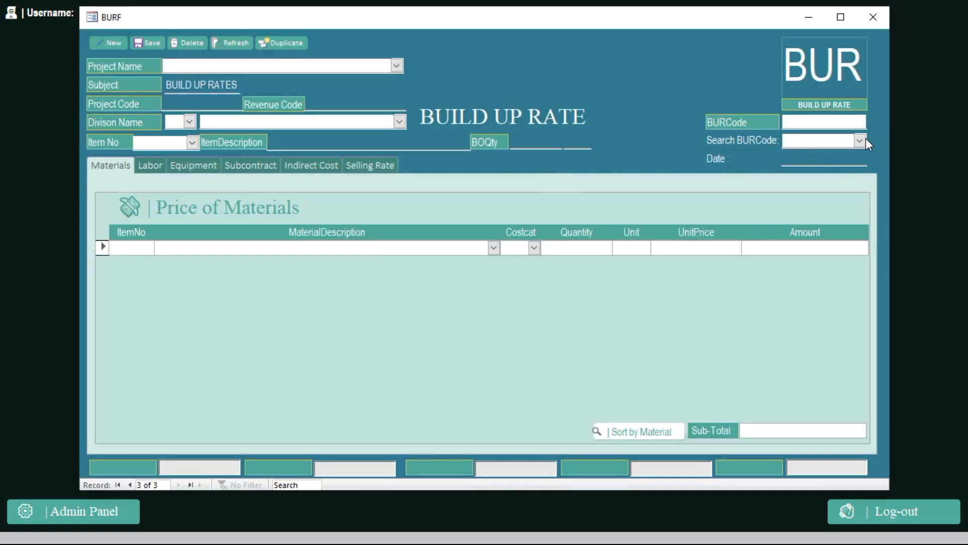
left_click(860, 141)
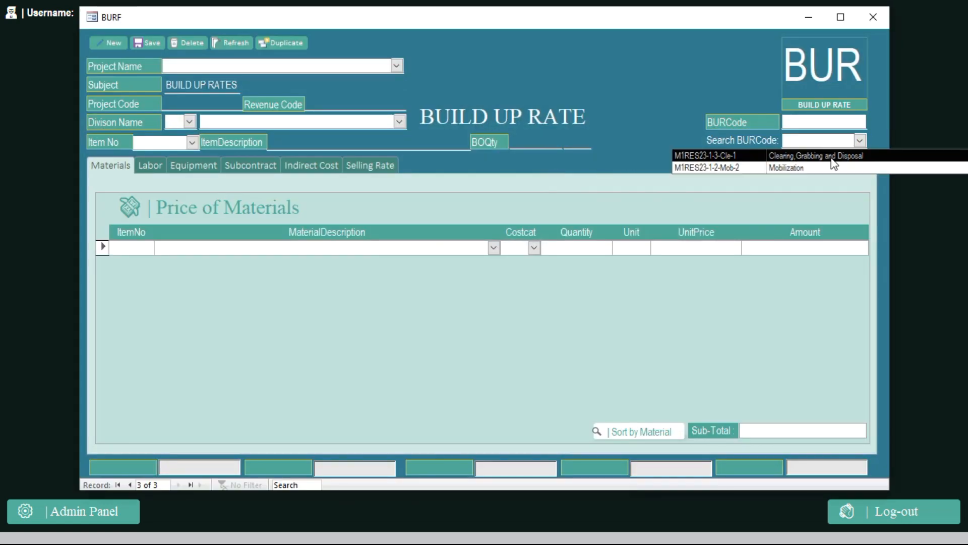
left_click(807, 169)
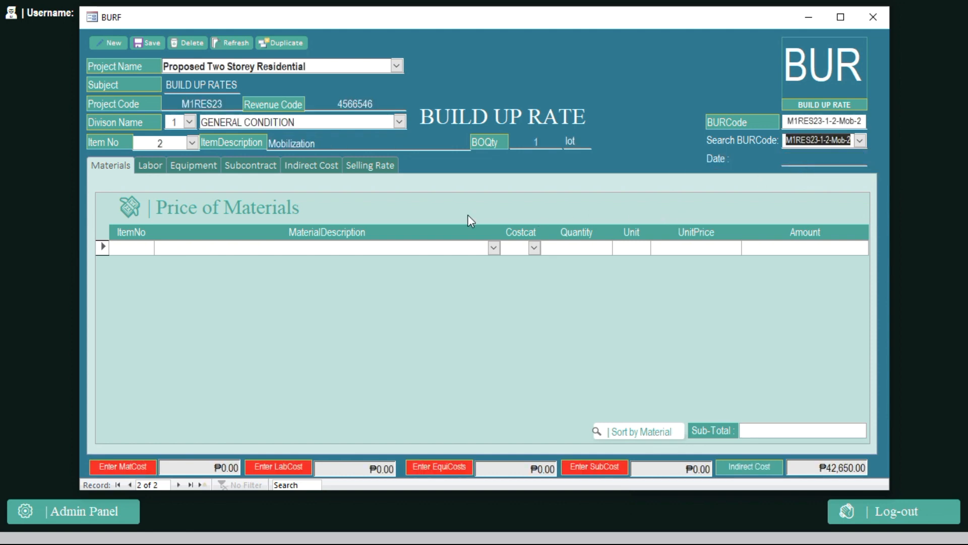
left_click(368, 167)
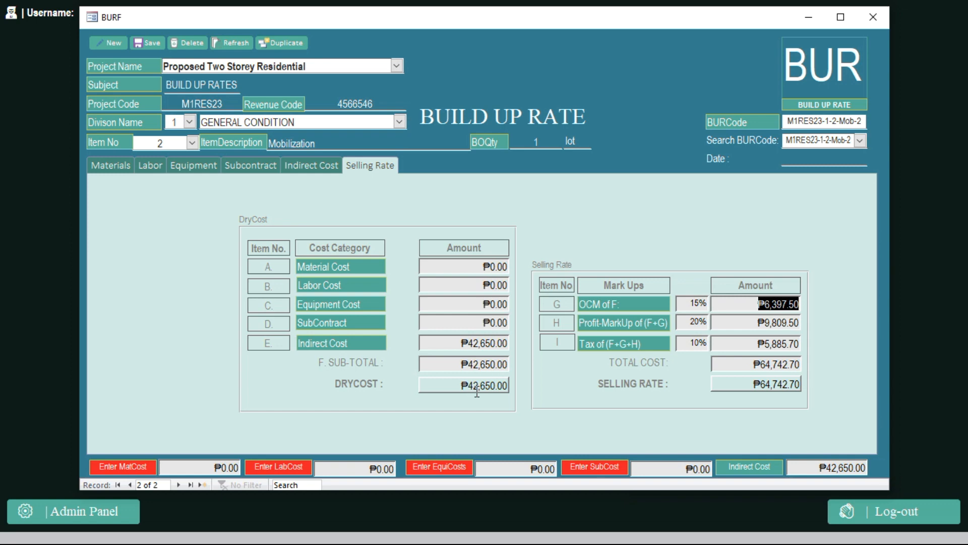
left_click(877, 20)
Check the indirect budget and dry cost of Mobilization and the grand total in the Budget report
left_click(449, 371)
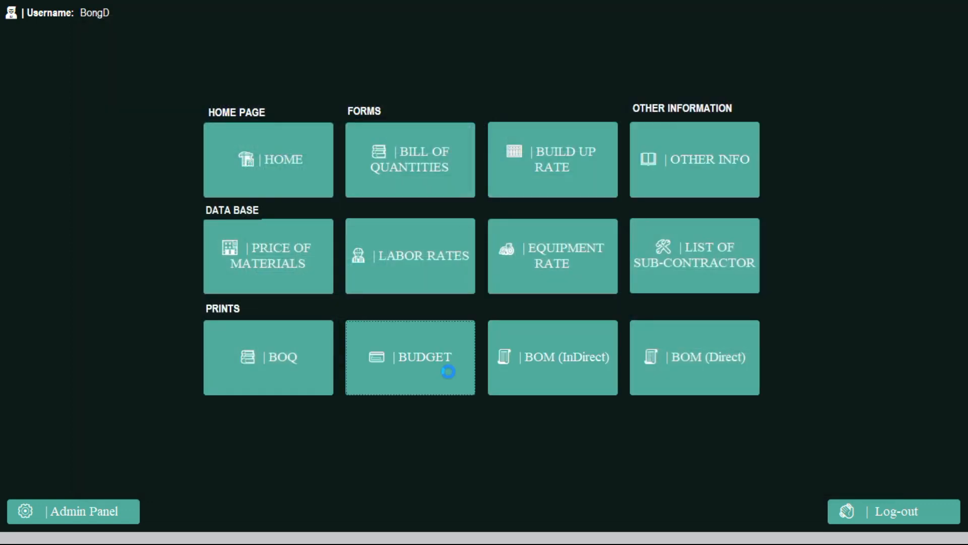
left_click(696, 198)
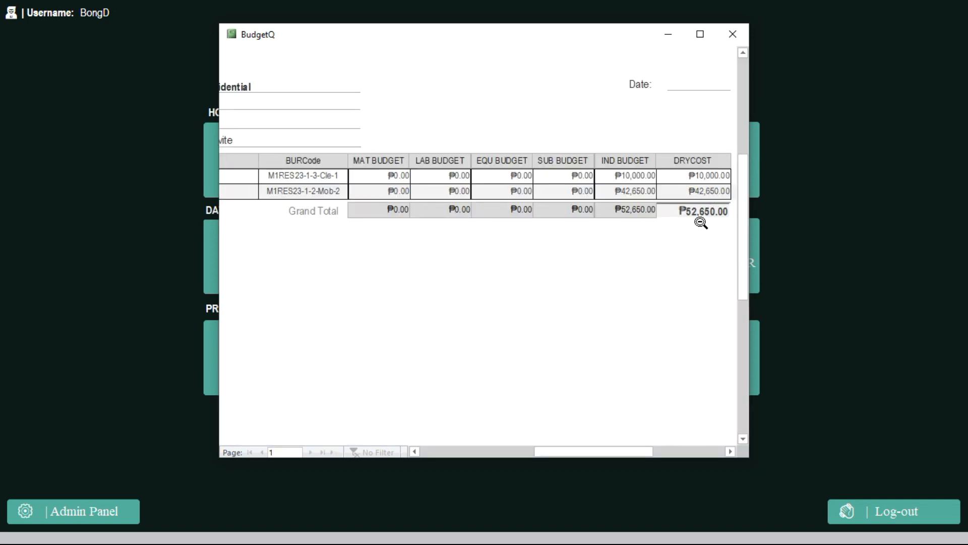
left_click(592, 190)
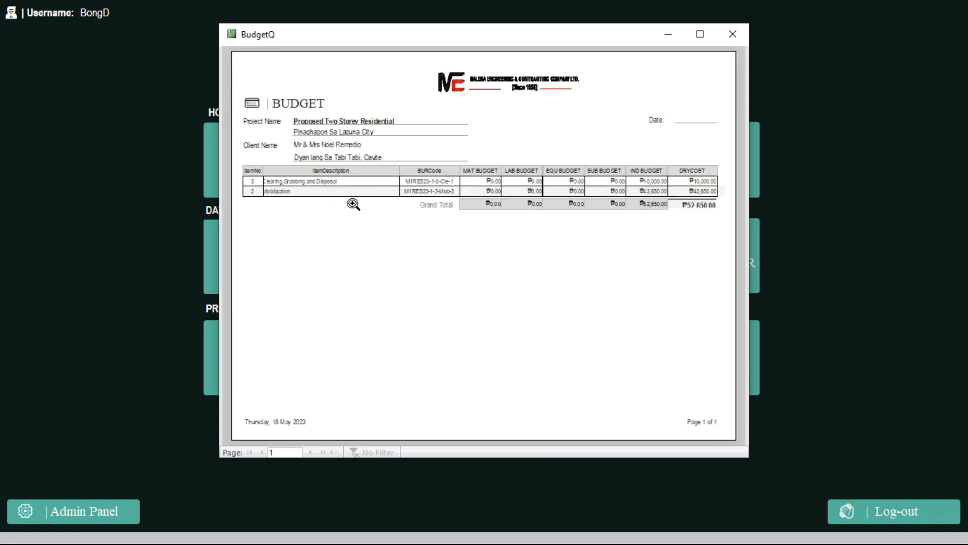
left_click(269, 190)
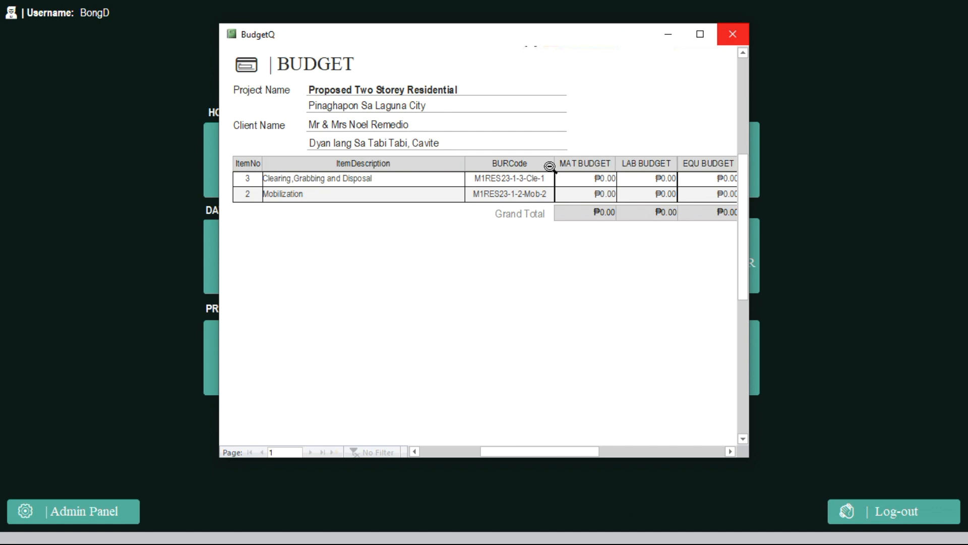
scroll(605, 181, "right", 5)
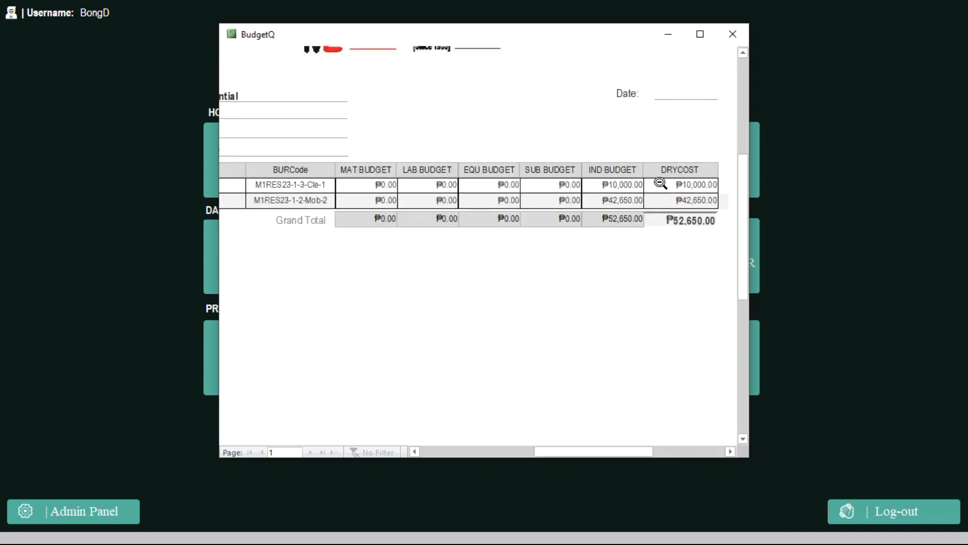
left_click(732, 35)
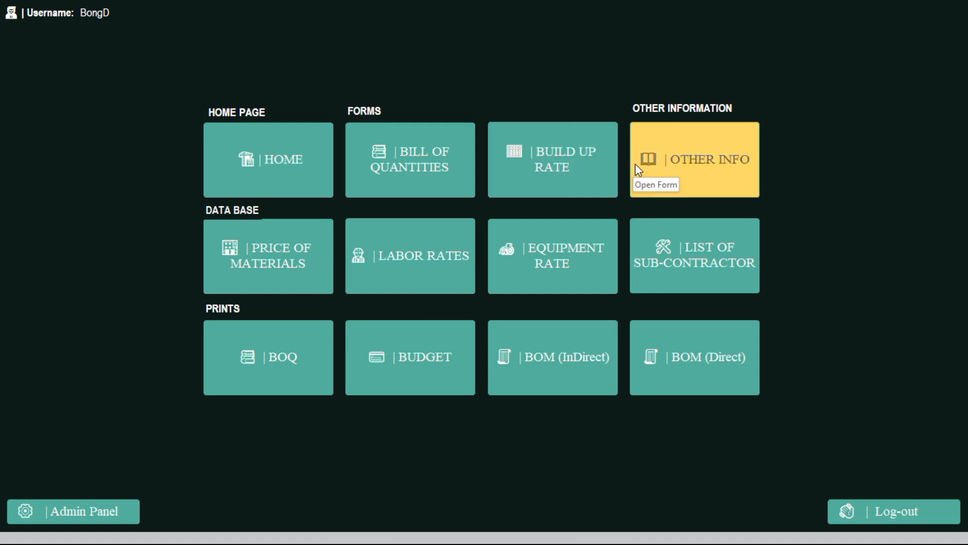
View the project list in Other Info and the Project Info form, including a blank new project record
left_click(724, 149)
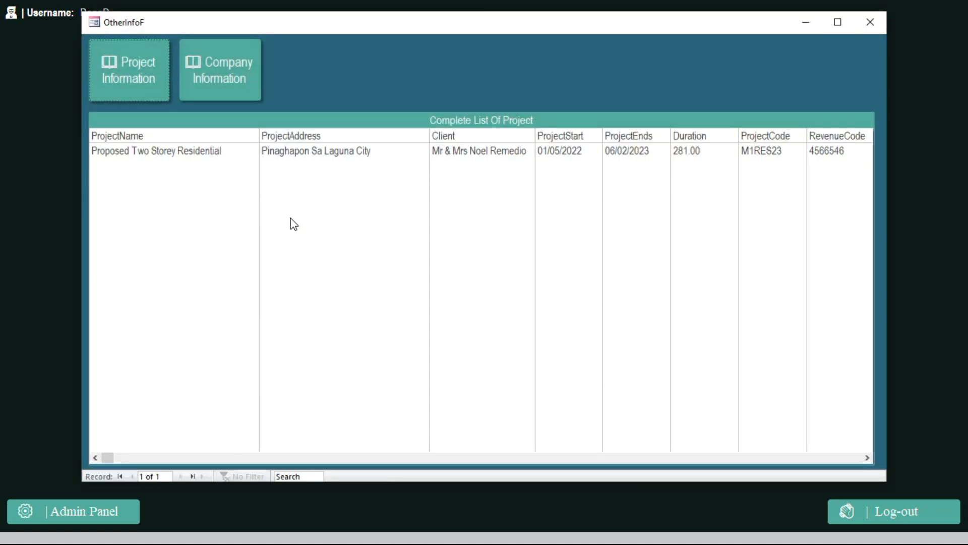
left_click(206, 81)
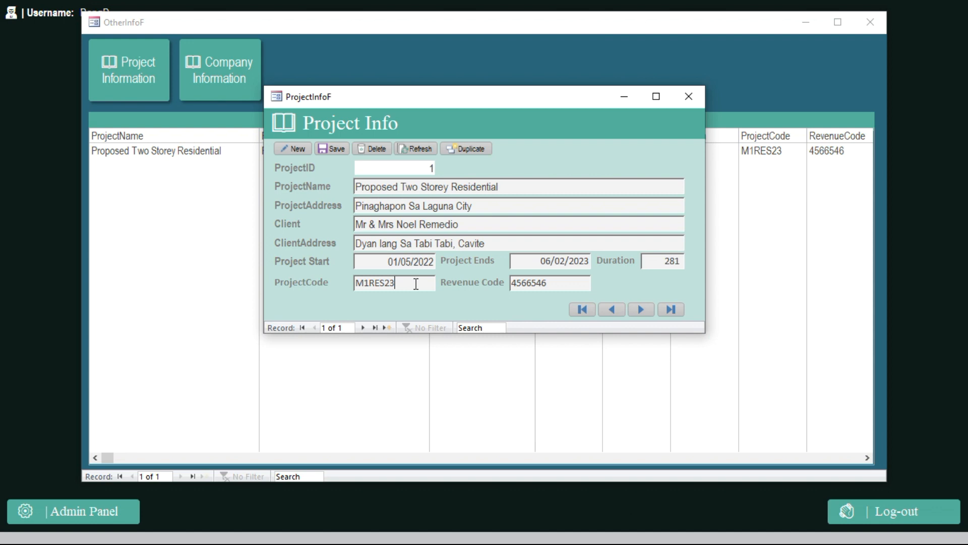
left_click(293, 148)
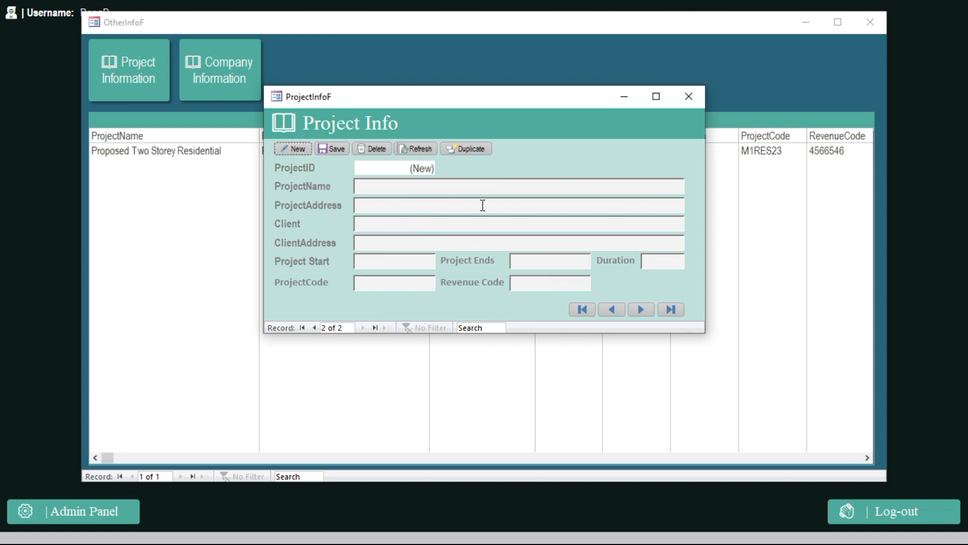
left_click(692, 96)
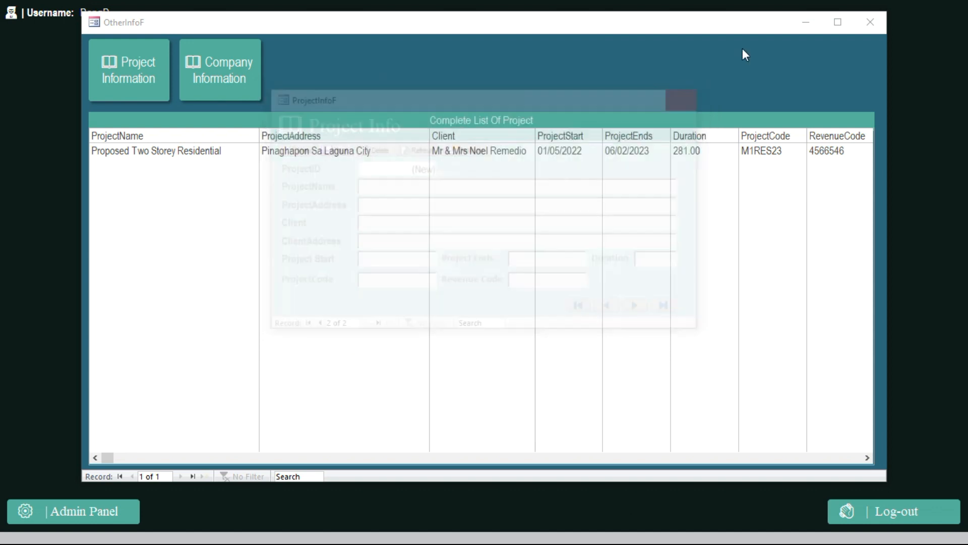
left_click(871, 22)
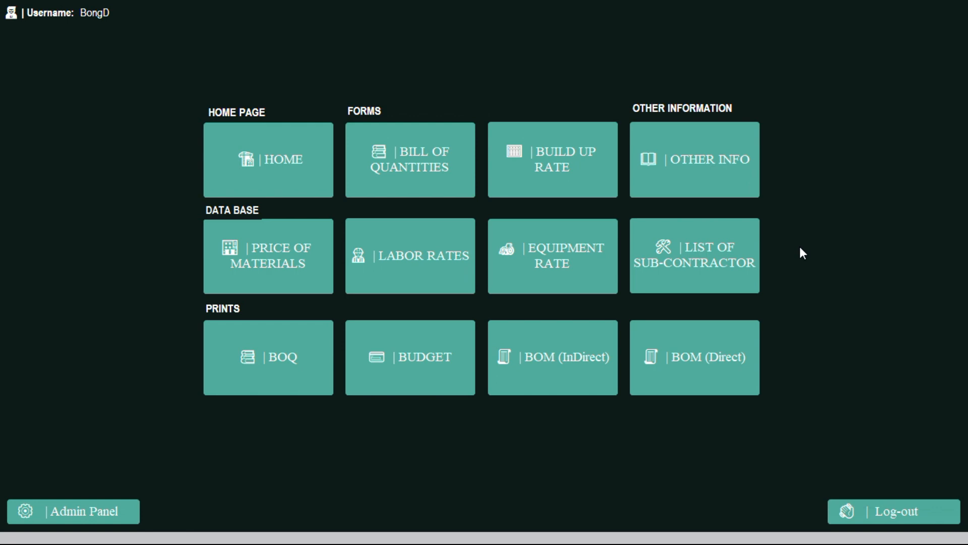
View the Price of Materials and Labor Rates databases, closing each one after a look
left_click(286, 271)
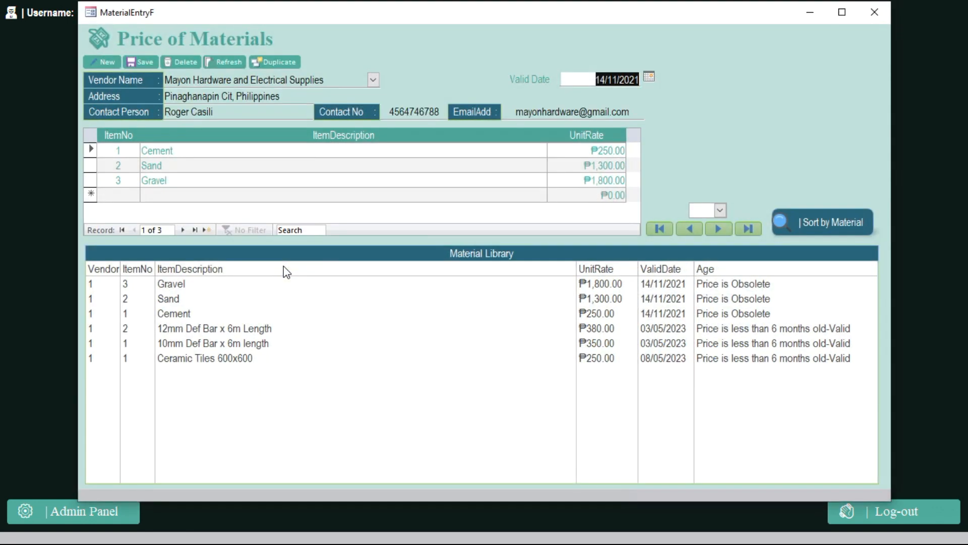
left_click(875, 12)
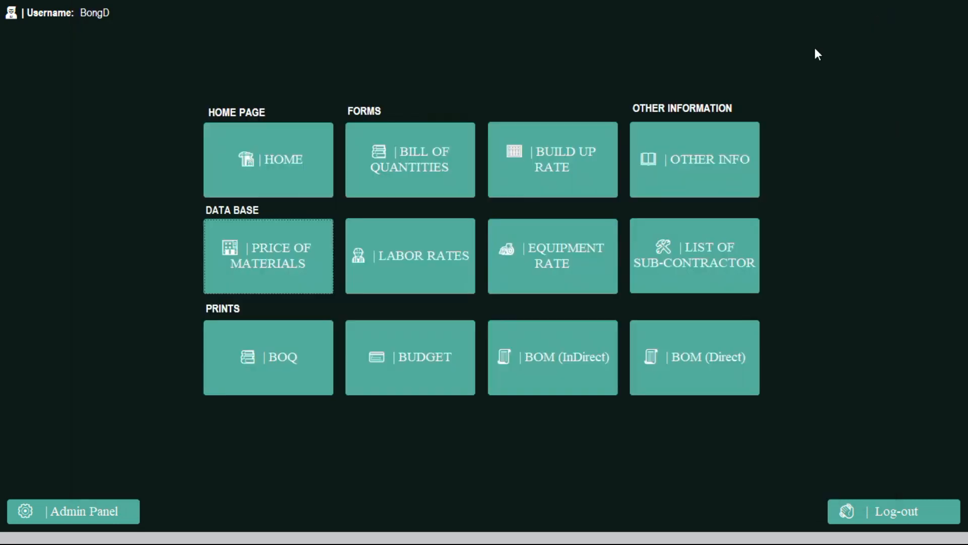
left_click(456, 256)
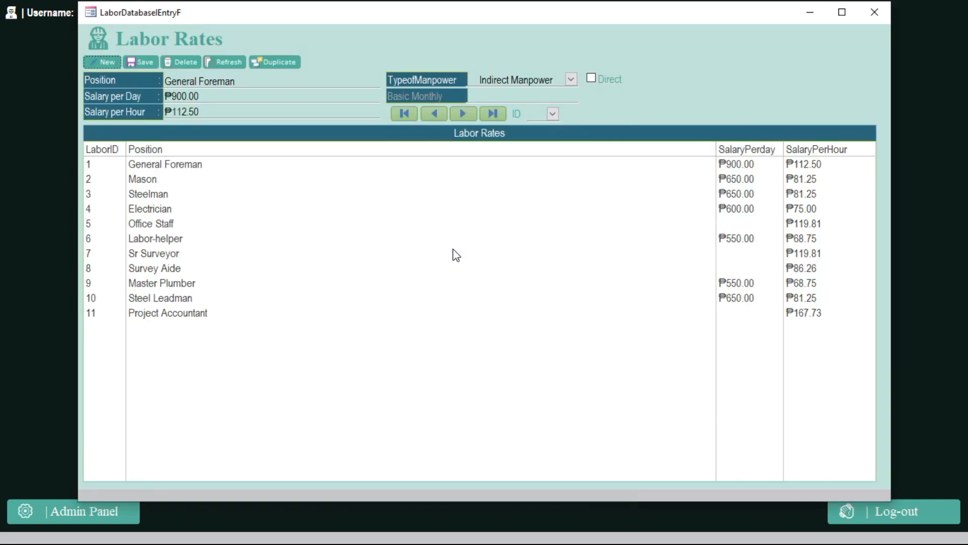
left_click(875, 14)
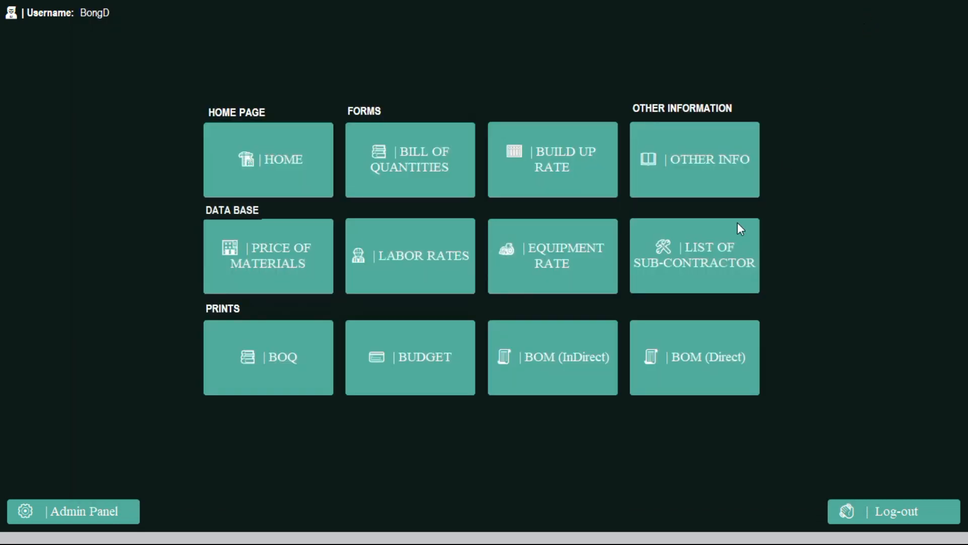
View the Equipment Rates and Subcontract Works databases, closing each one after a look
left_click(555, 268)
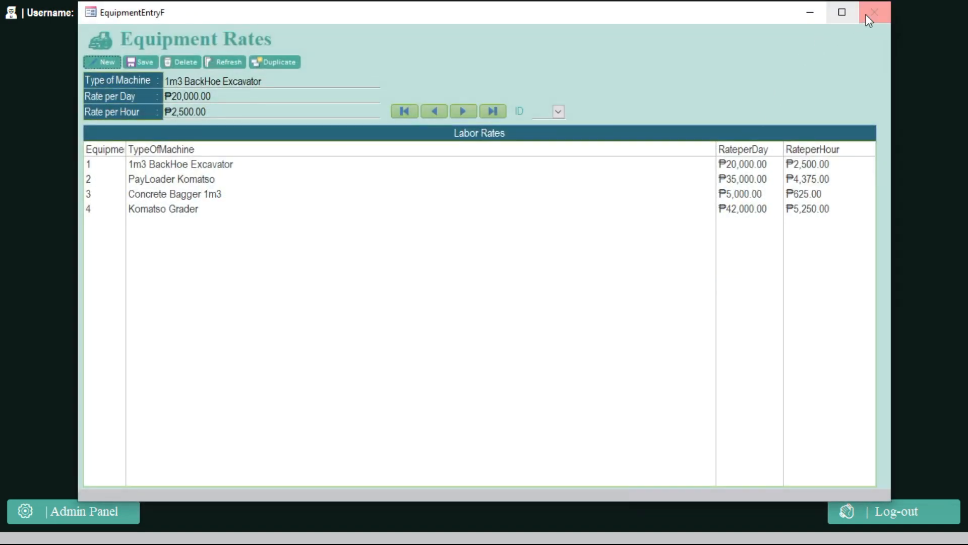
left_click(874, 14)
left_click(693, 249)
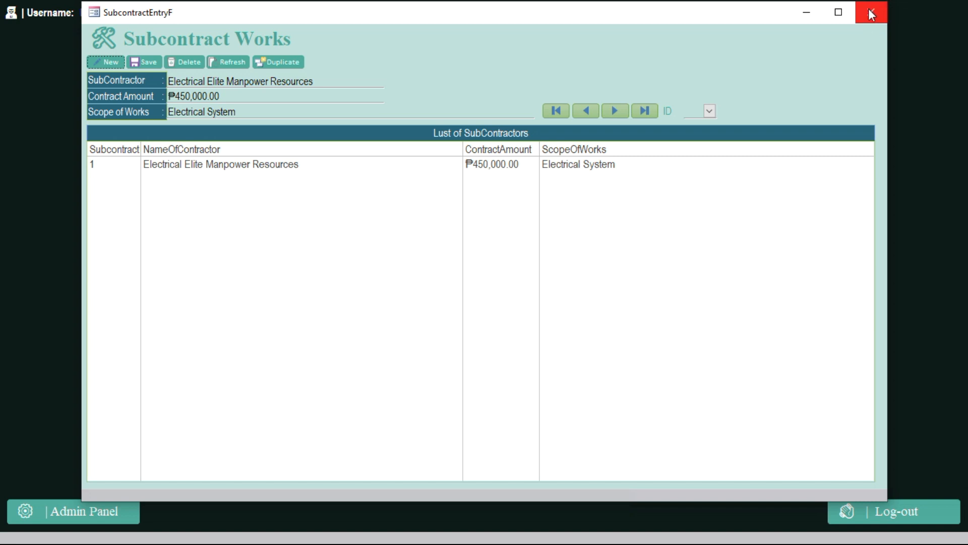
left_click(871, 14)
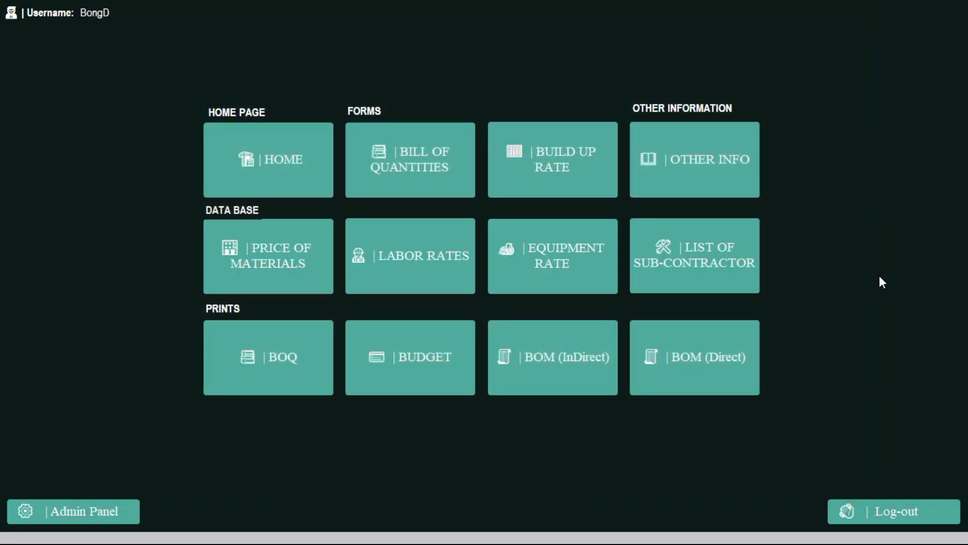
View the material choices in the Build Up Rate form and its Material Library sorted by material, closing both windows
left_click(541, 170)
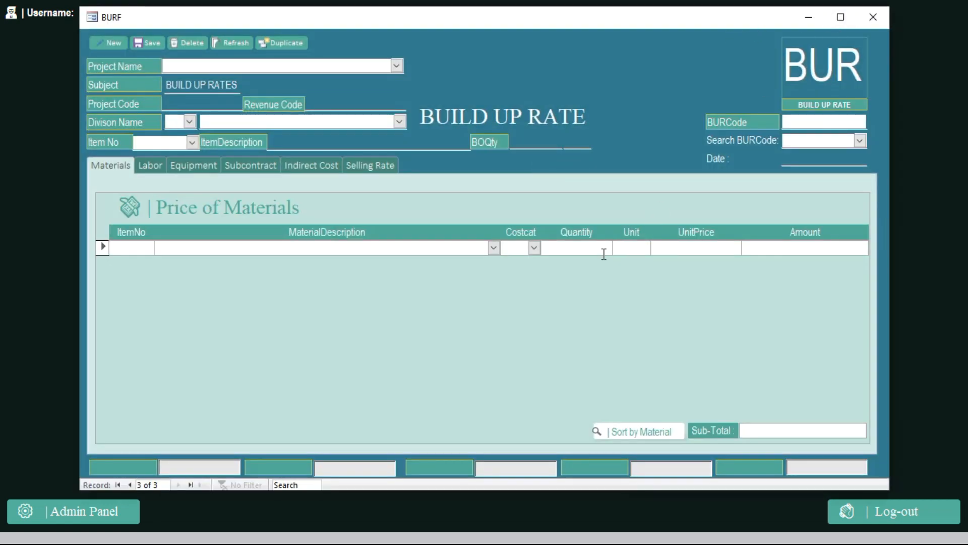
left_click(493, 248)
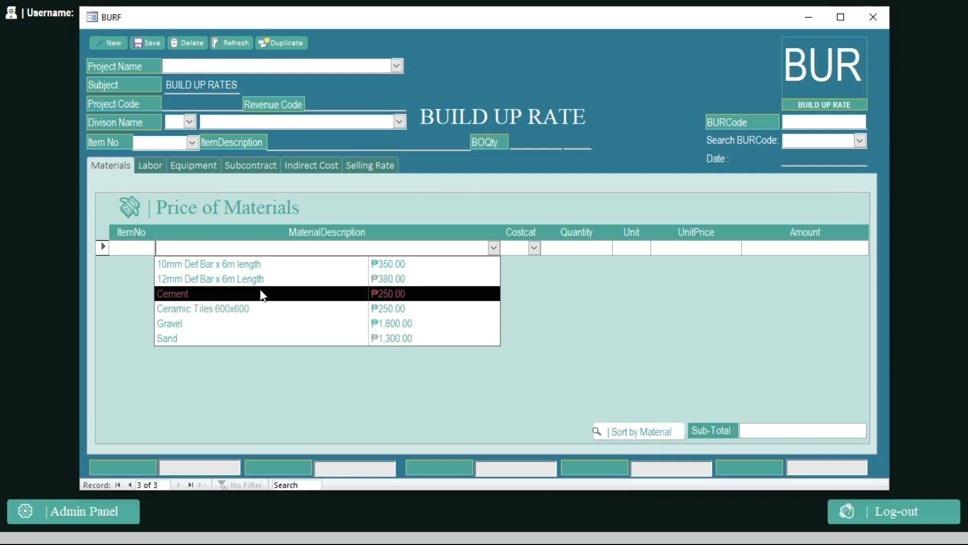
left_click(495, 24)
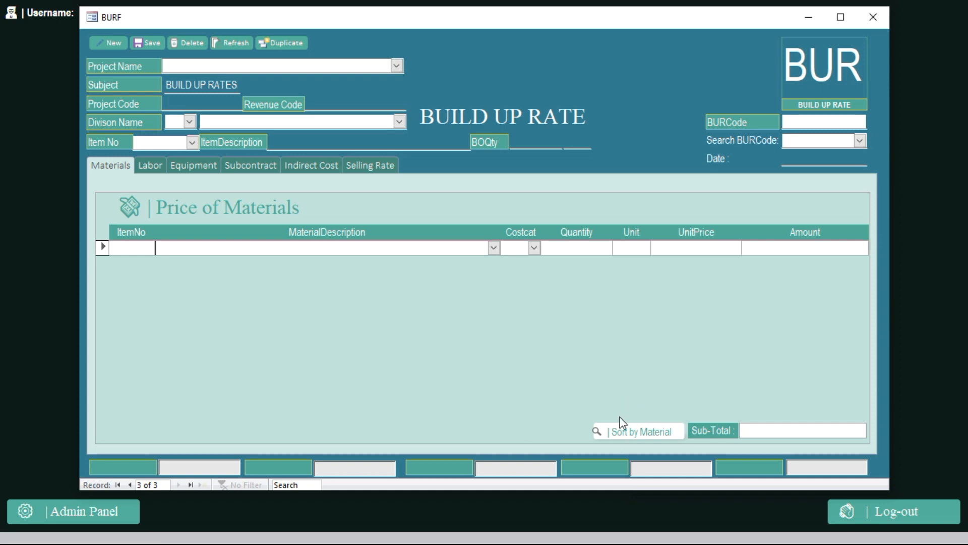
left_click(617, 433)
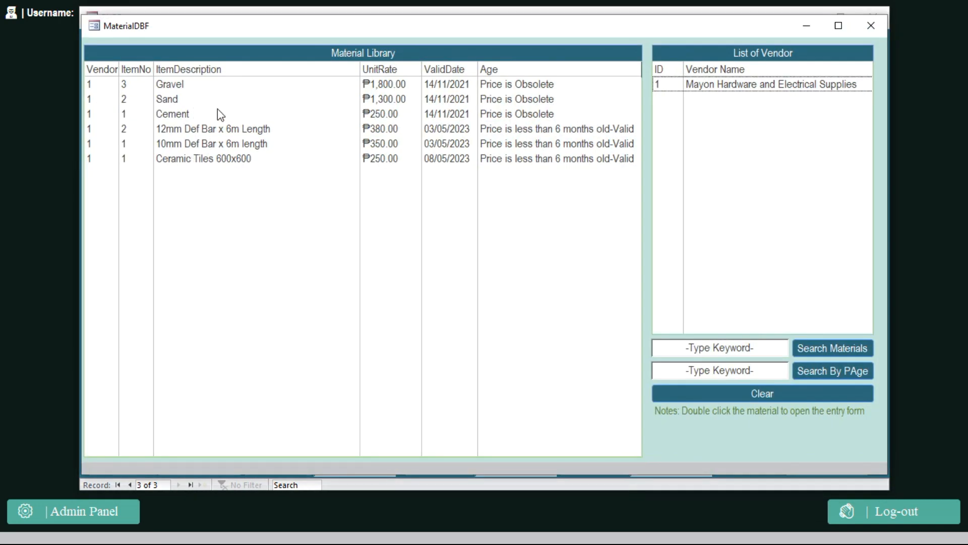
left_click(877, 26)
left_click(882, 17)
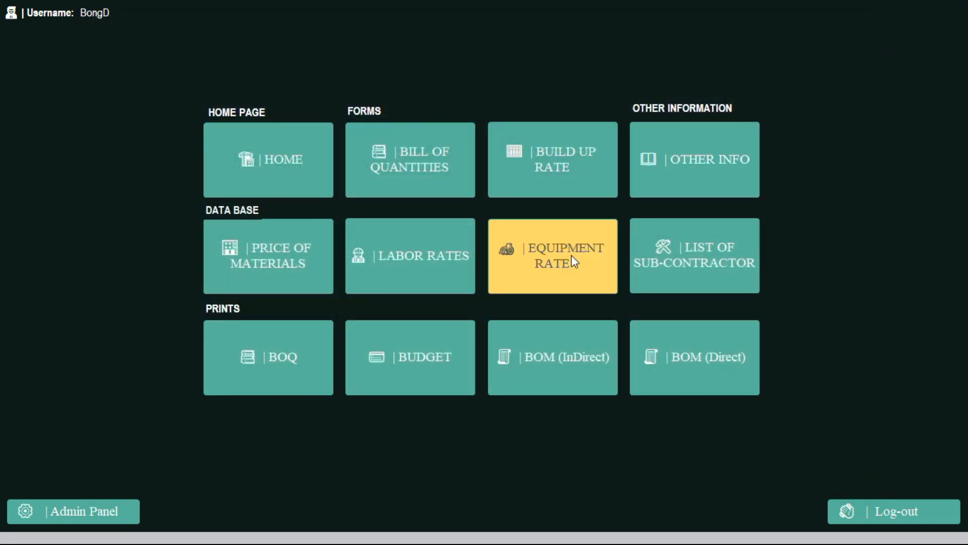
Set the valid date of the cement, sand and gravel prices to 14/11/2022, save and refresh, and check the Build Up Rate material choices
left_click(310, 285)
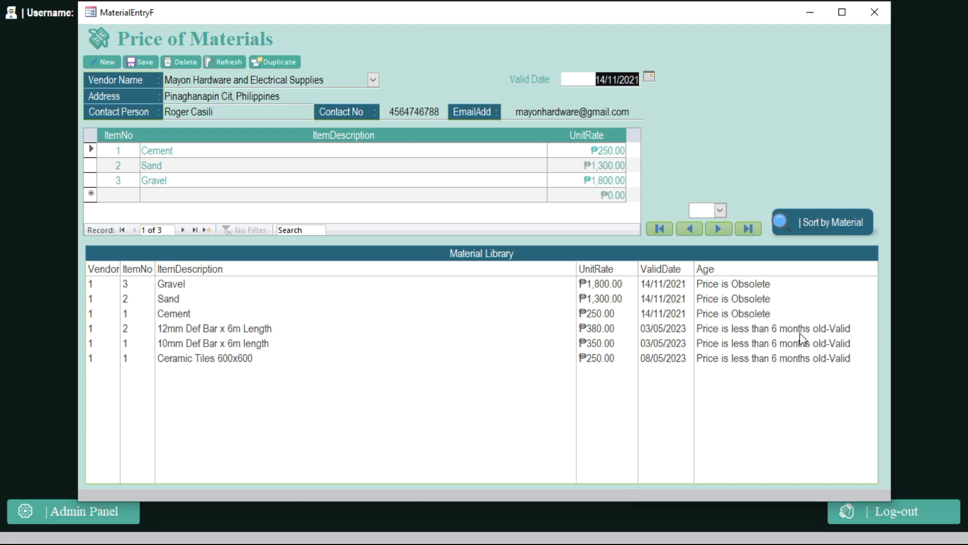
left_click(608, 78)
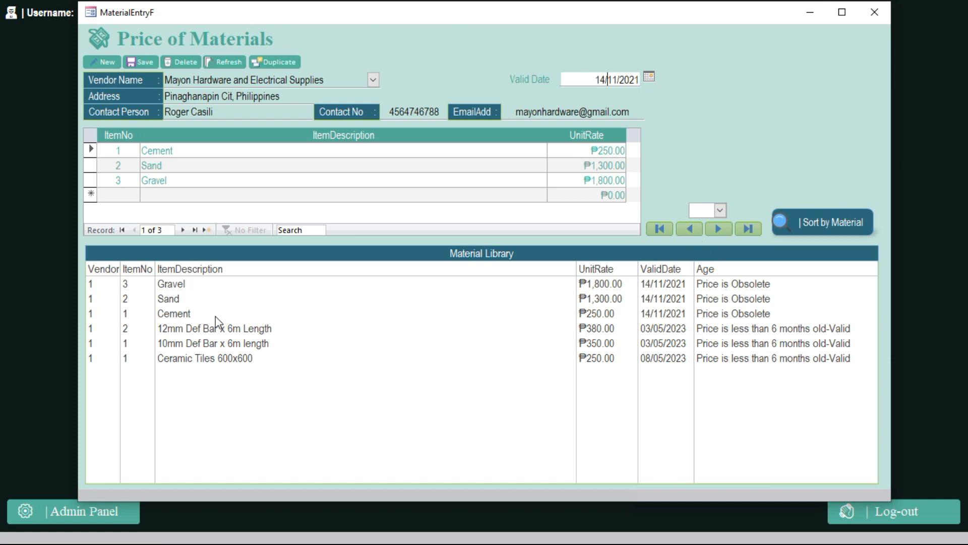
left_click(637, 82)
type("2")
left_click(143, 62)
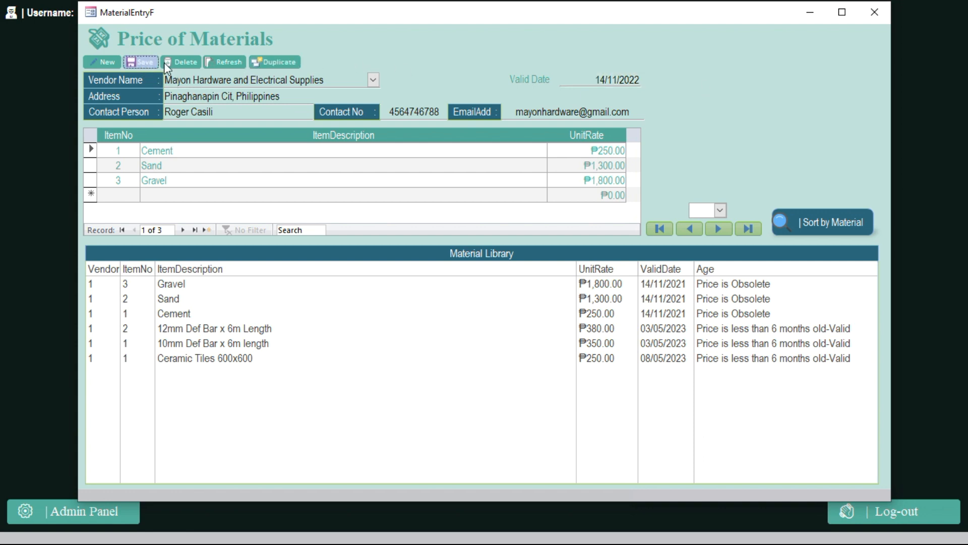
left_click(222, 63)
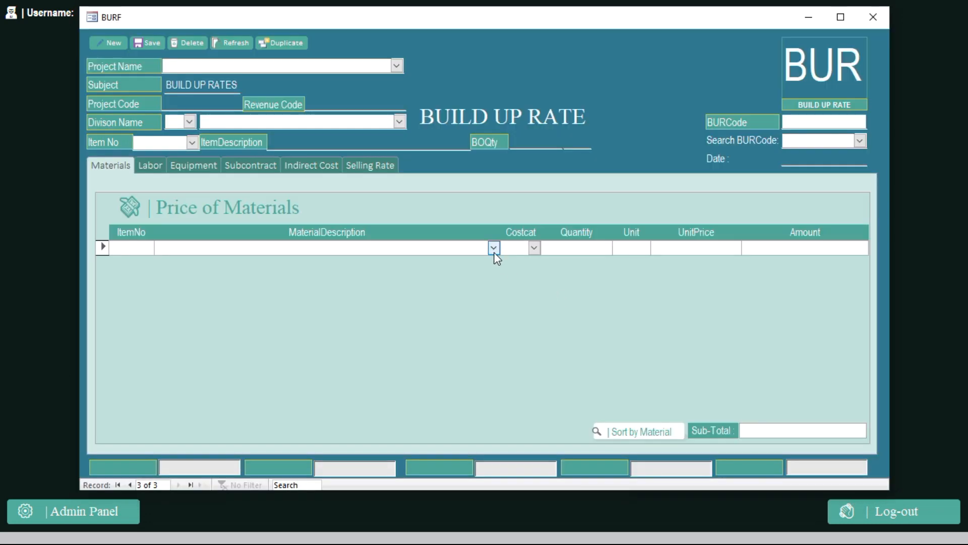
left_click(494, 248)
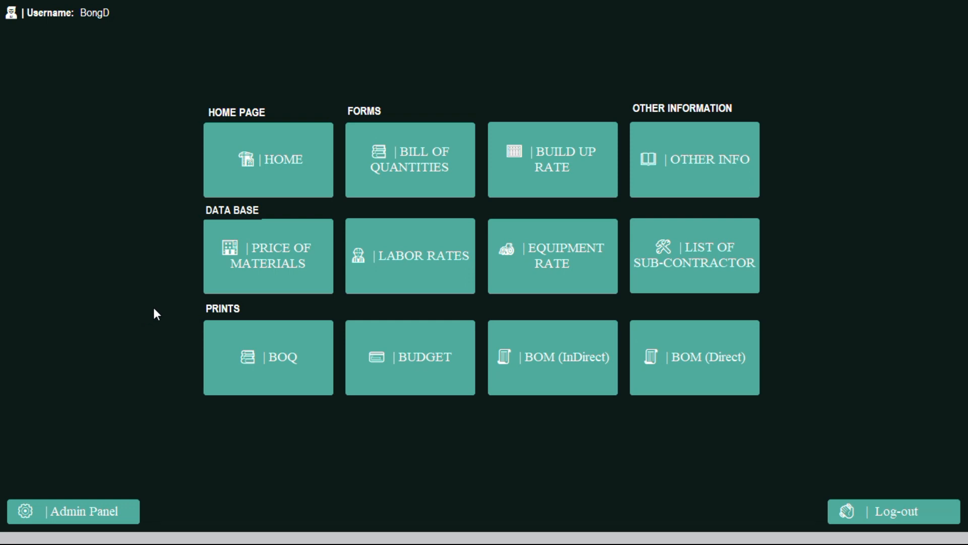
Set the General Foreman's type of manpower to Direct Manpower in the Labor Rates database
left_click(402, 277)
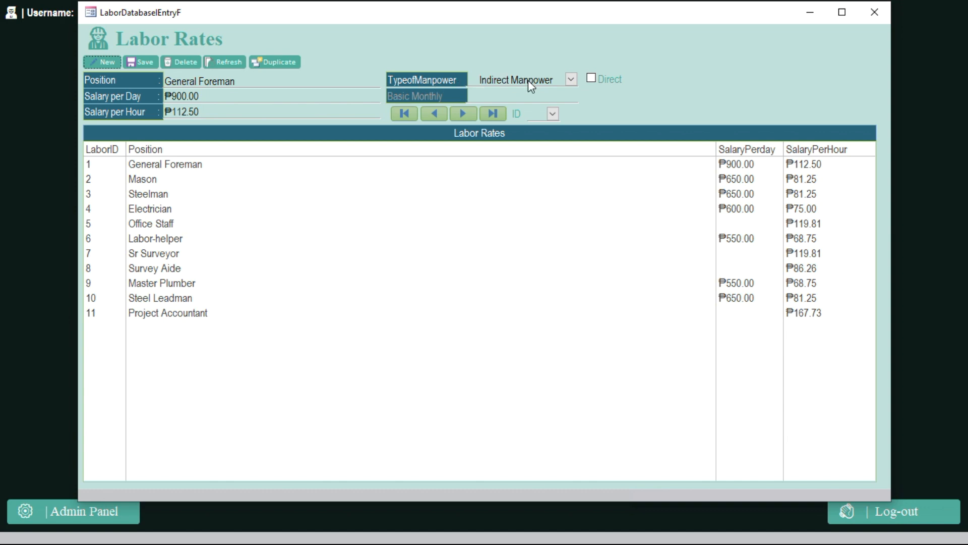
left_click(571, 79)
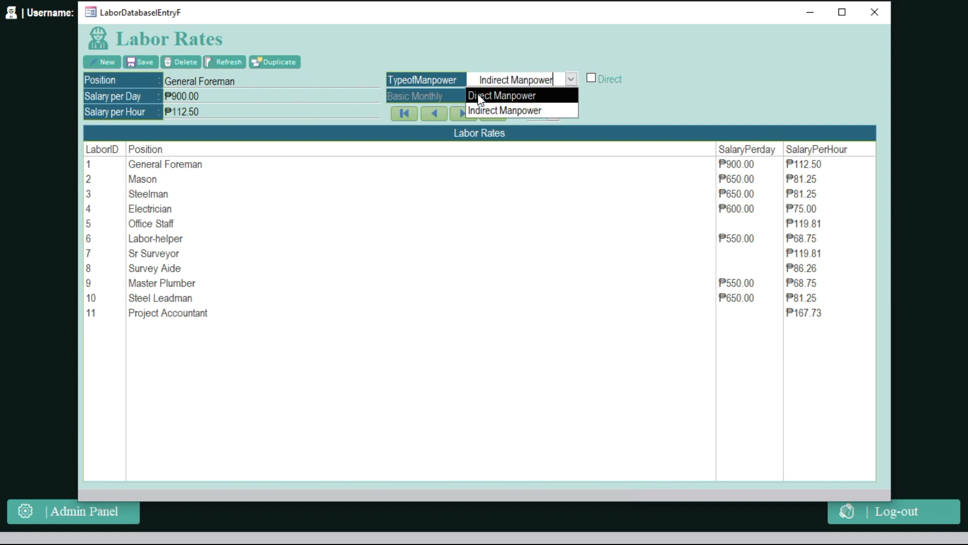
left_click(572, 81)
left_click(573, 81)
left_click(556, 95)
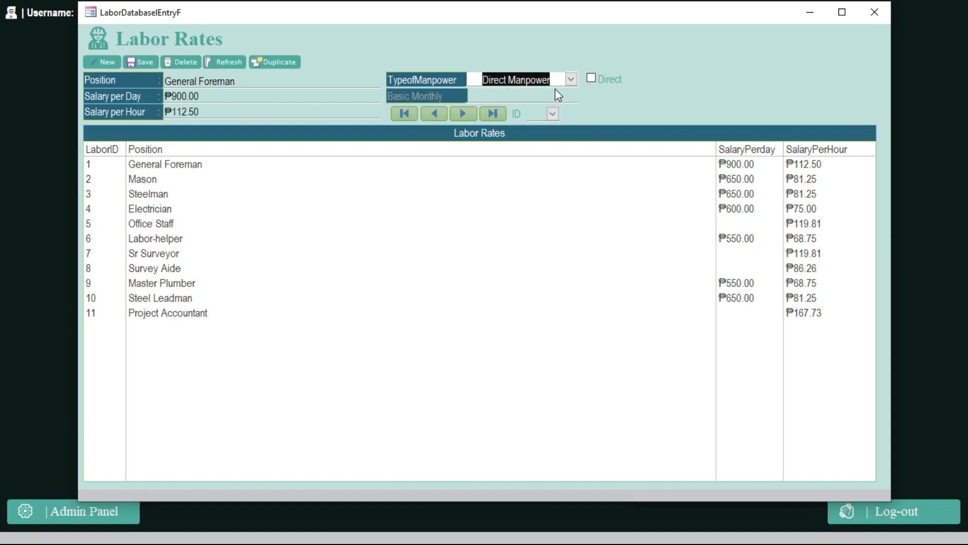
left_click(556, 82)
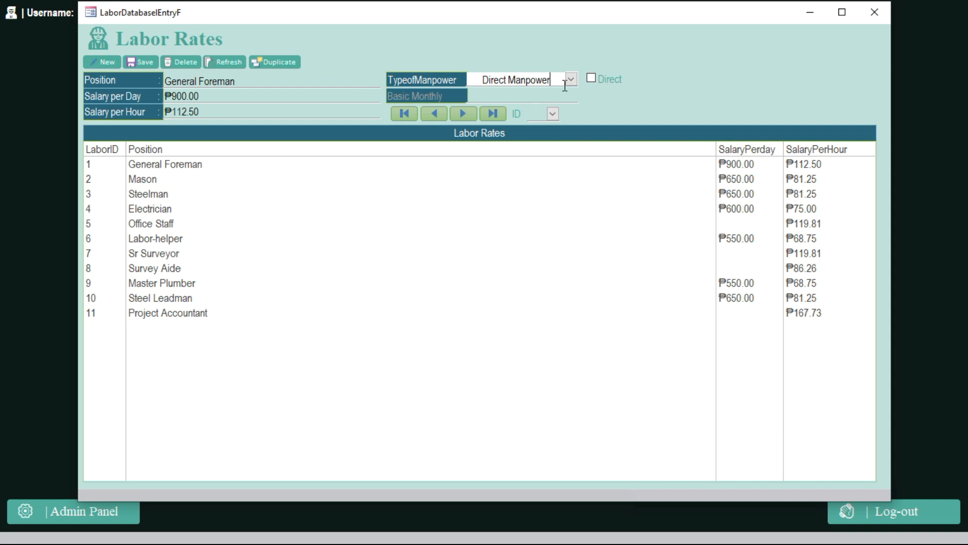
Try the Direct option on the General Foreman's record to switch between monthly and daily salary entry, and clear it again
left_click(591, 79)
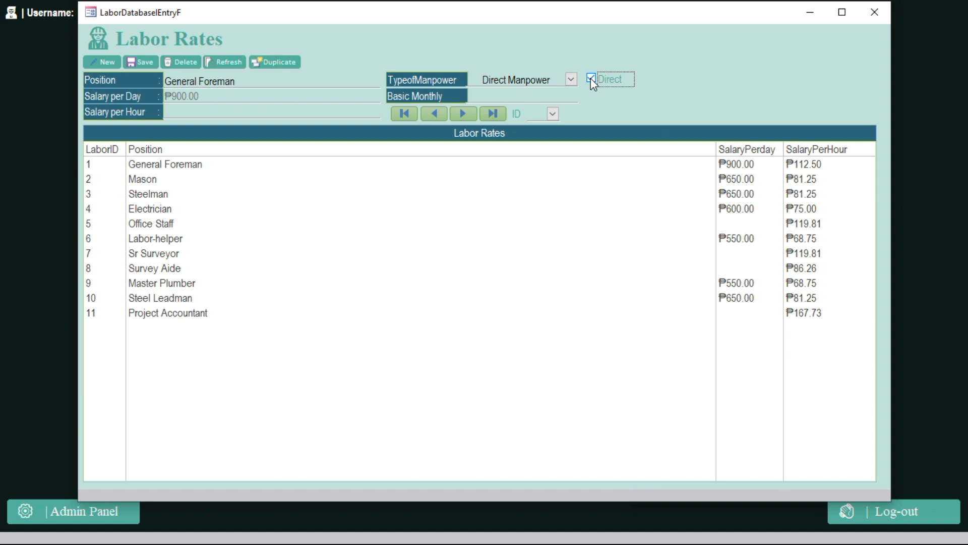
left_click(522, 95)
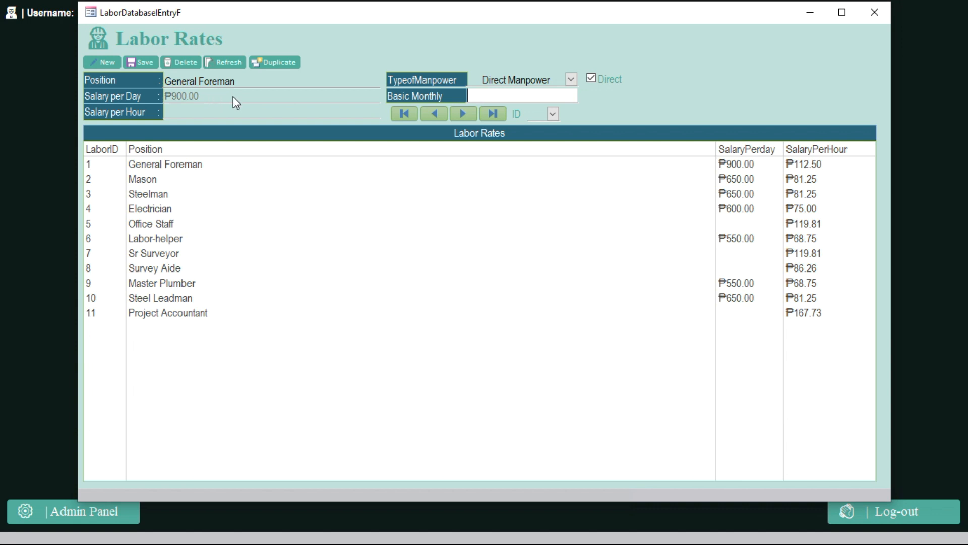
left_click(591, 80)
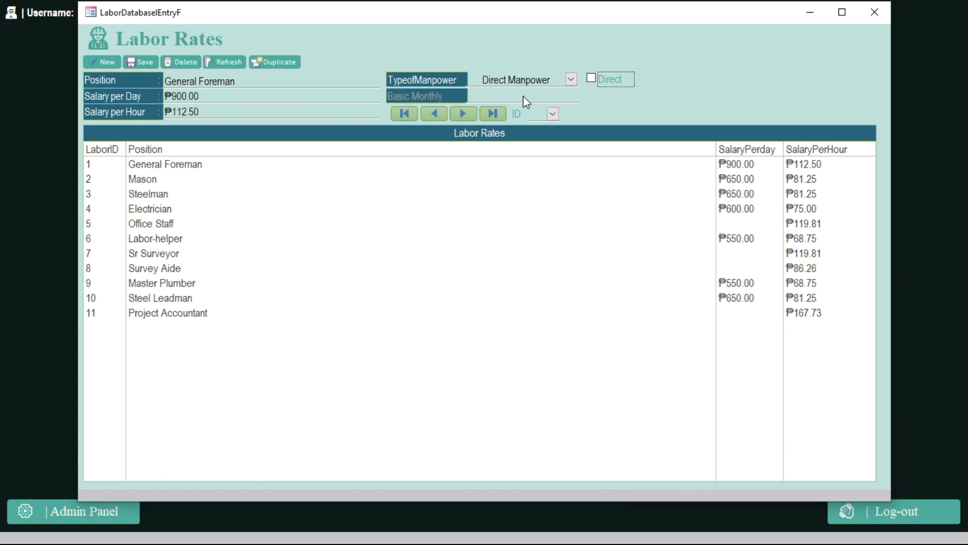
left_click(233, 96)
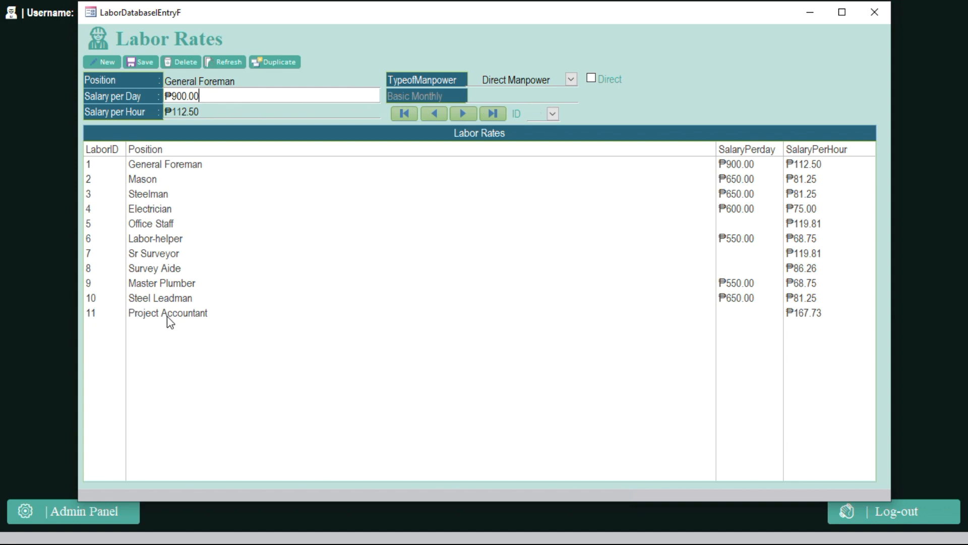
Clear the Direct option on the Project Accountant's labor rate record, and close the Labor Rates database
left_click(553, 115)
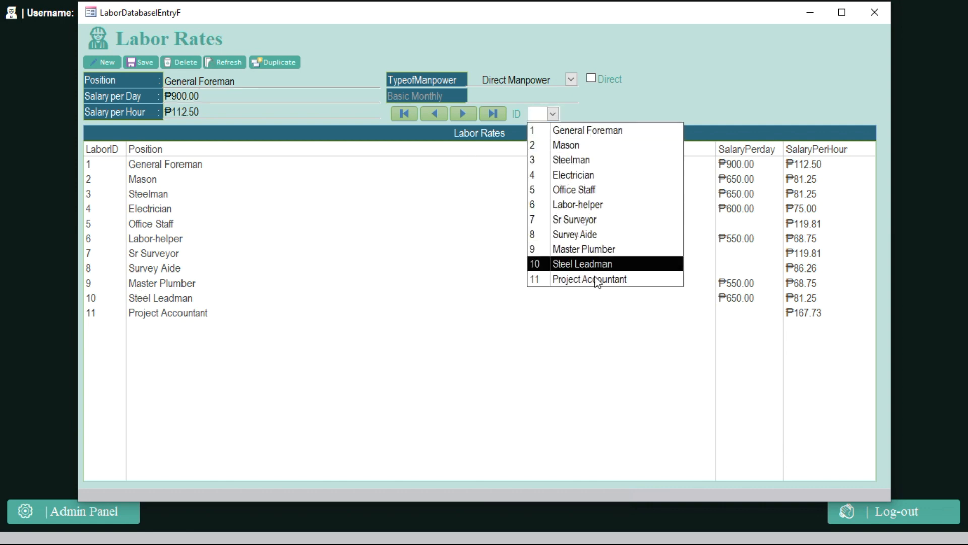
left_click(599, 282)
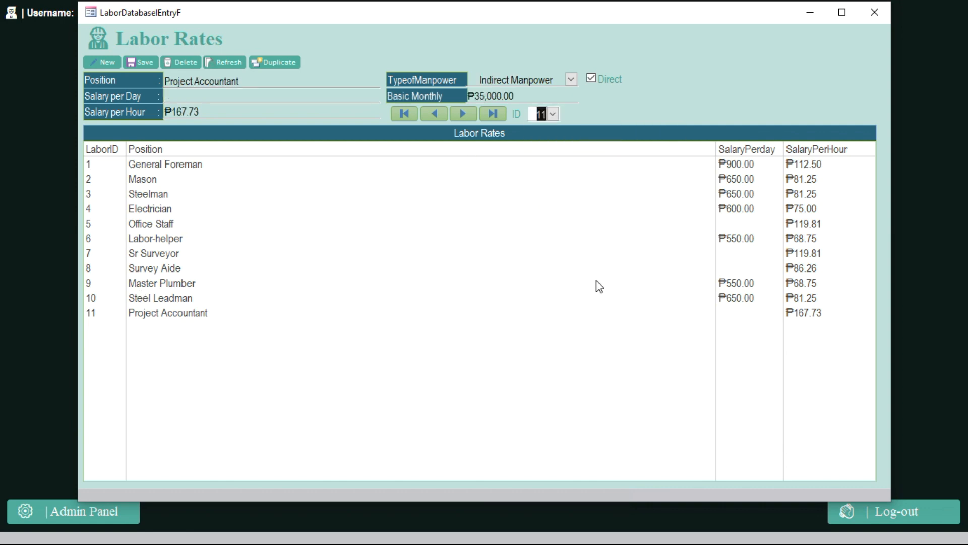
left_click(498, 95)
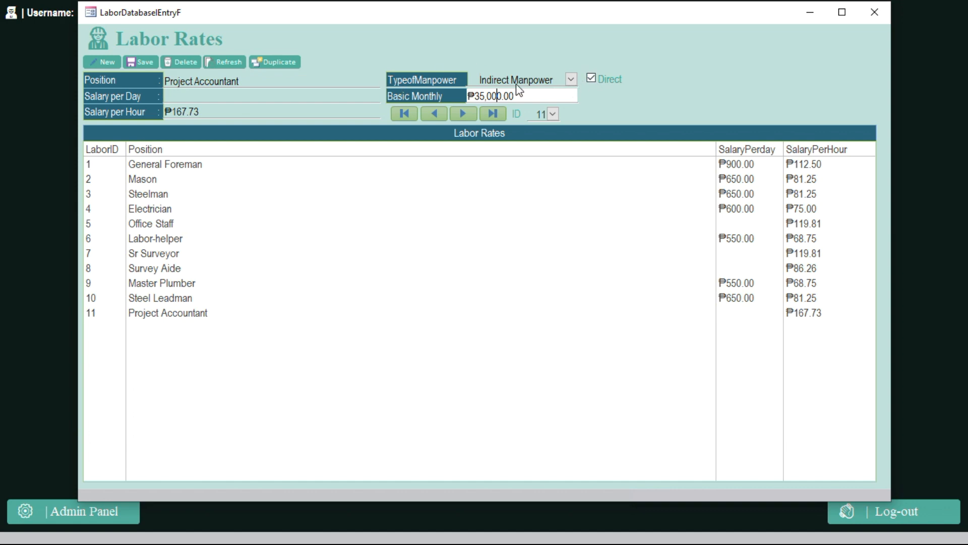
left_click(591, 77)
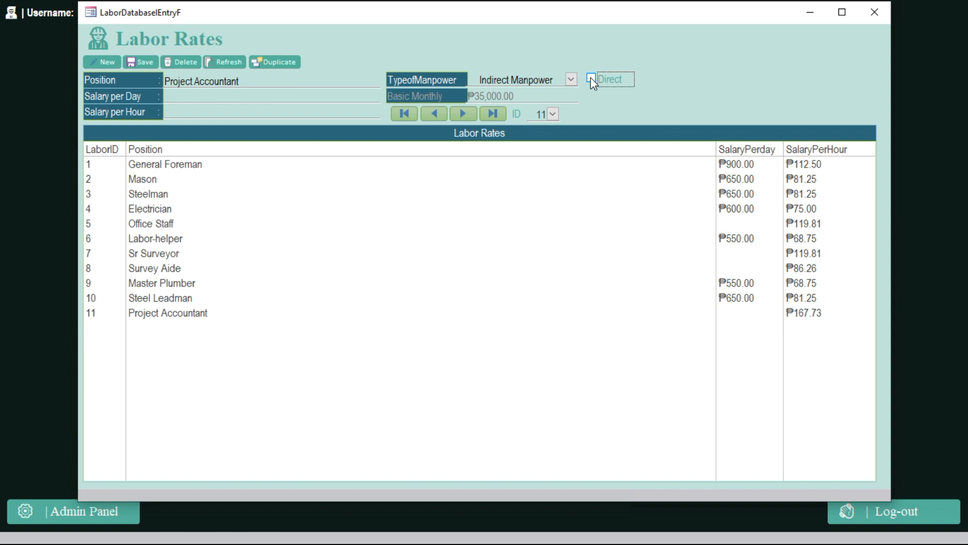
left_click(592, 78)
left_click(591, 77)
left_click(323, 90)
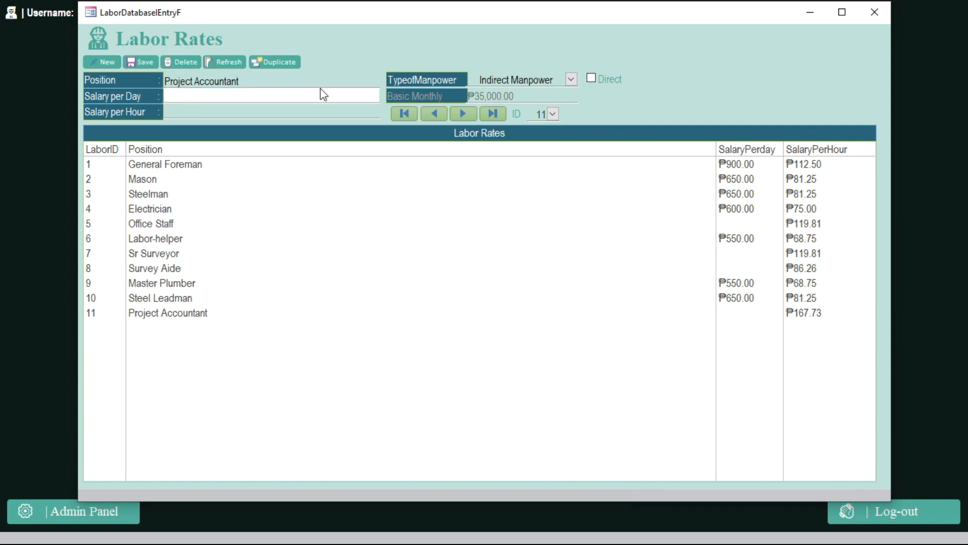
left_click(267, 83)
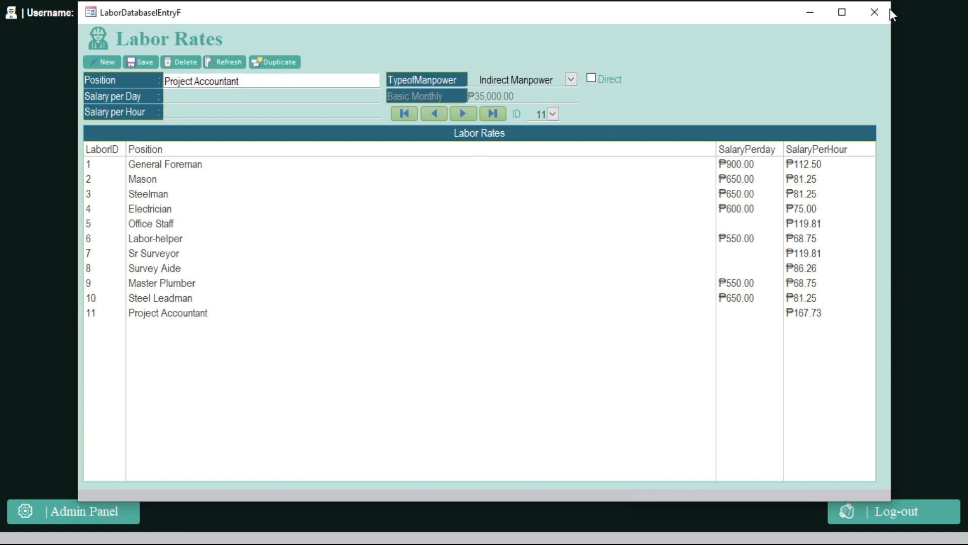
left_click(874, 11)
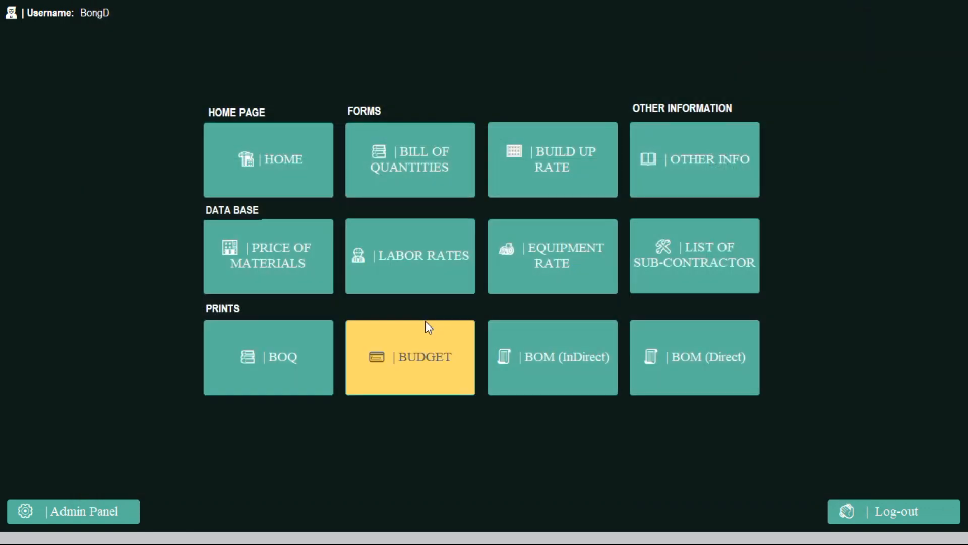
View the equipment rate entry section of the Build Up Rate form and the Subcontract Works database, closing each one
left_click(571, 275)
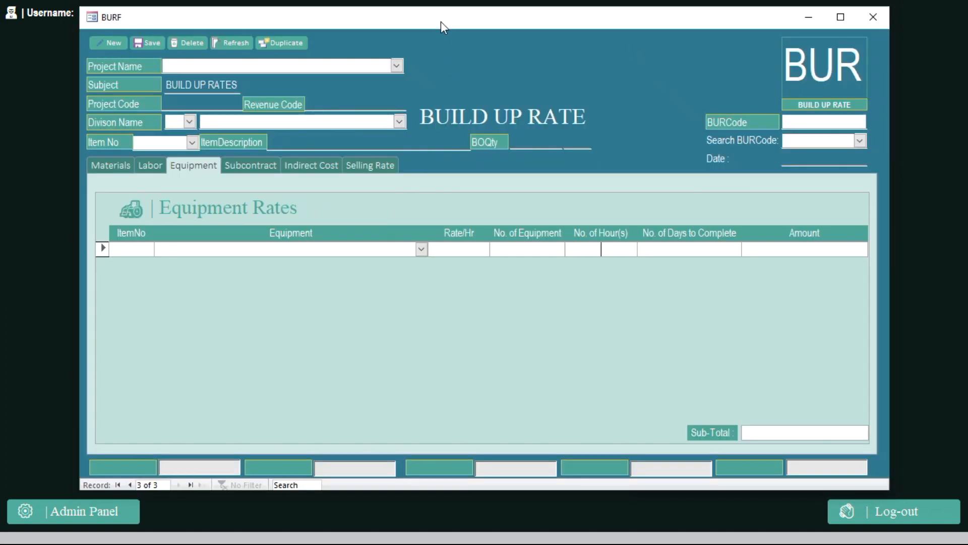
left_click_drag(441, 21, 474, 22)
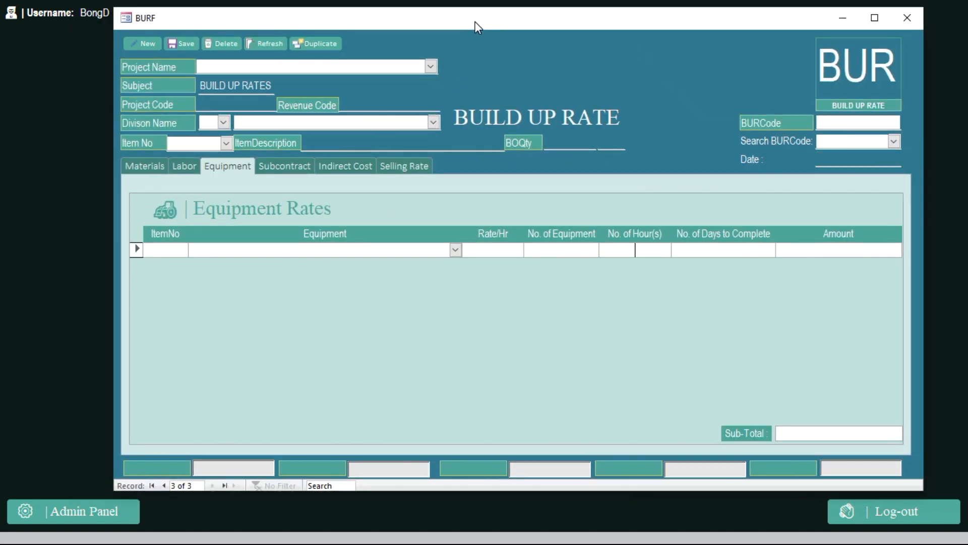
left_click(910, 18)
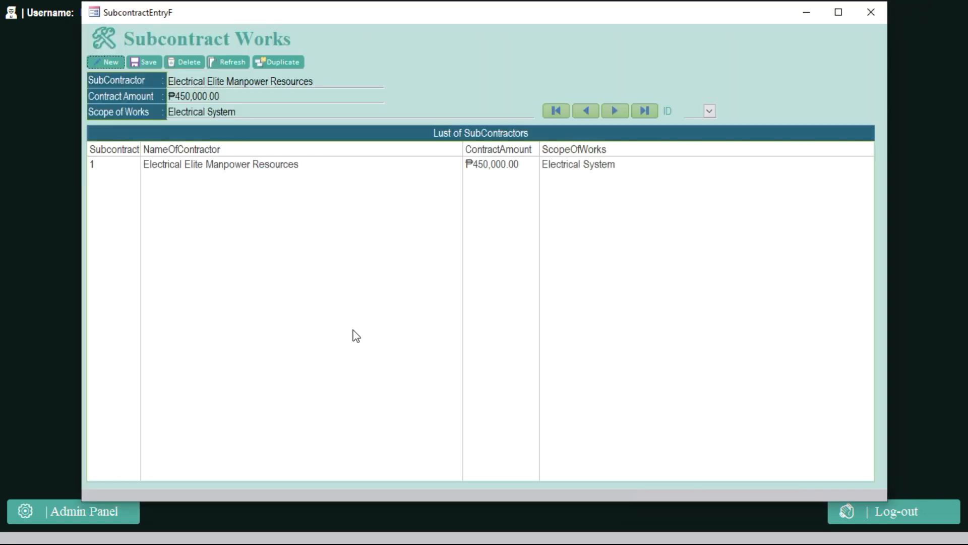
left_click(872, 11)
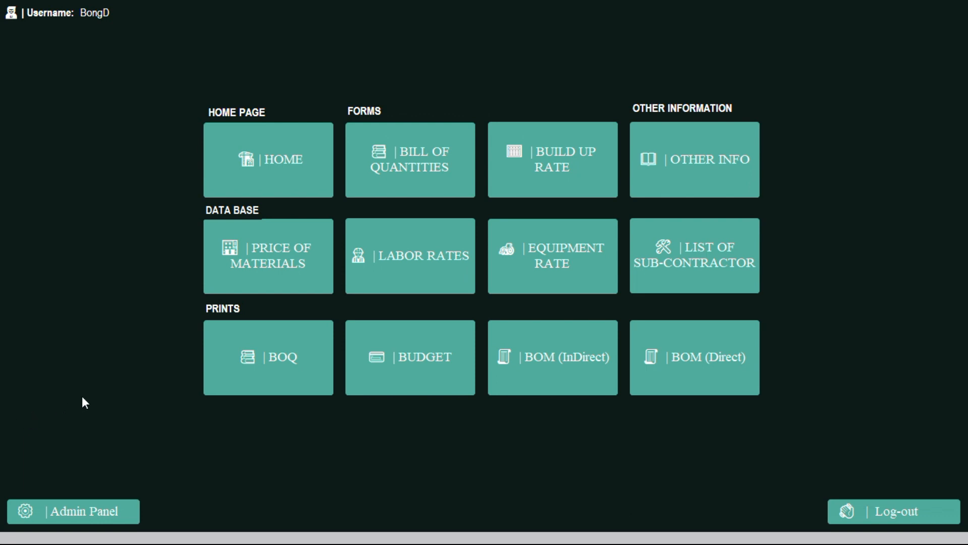
View the Bill of Quantities and Build Up Rate forms again, closing each one after a look
left_click(444, 183)
left_click(867, 16)
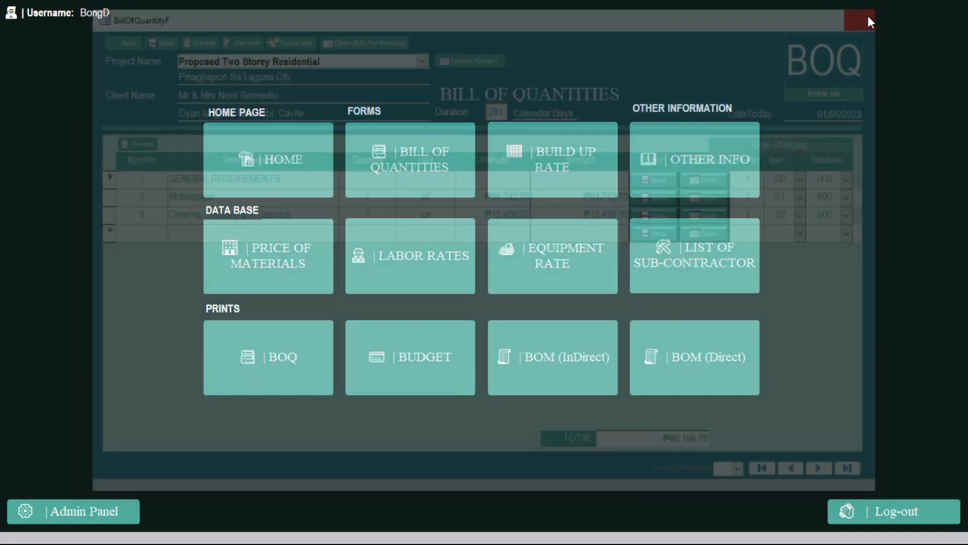
left_click(586, 176)
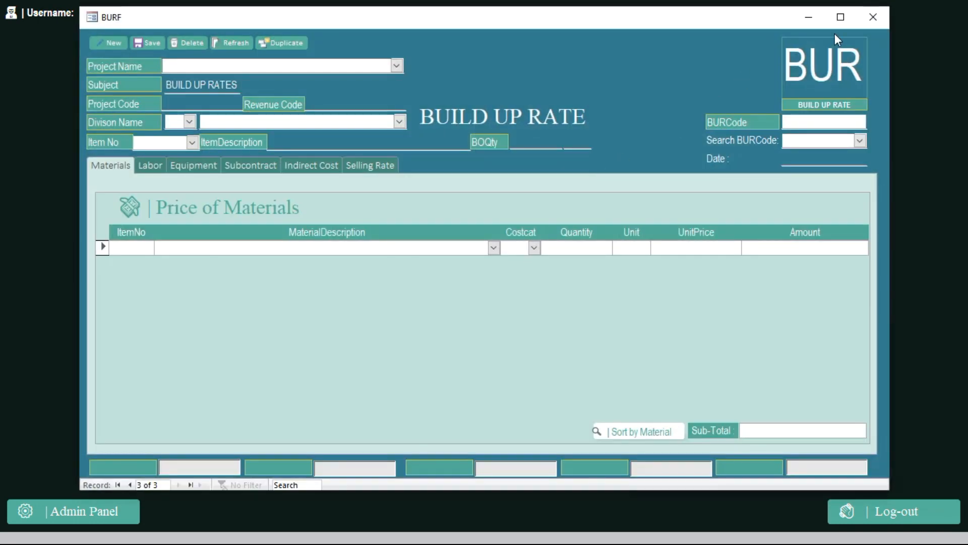
left_click(874, 17)
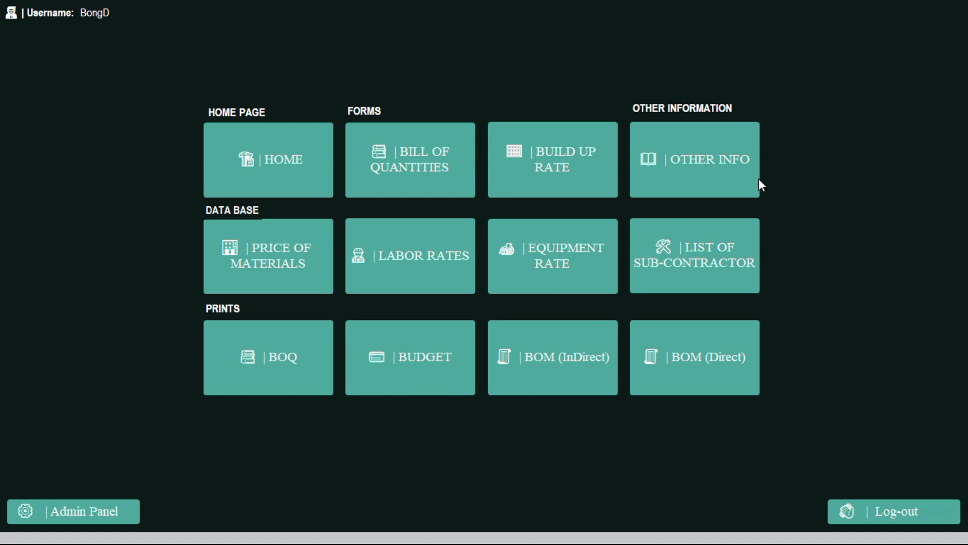
left_click(579, 162)
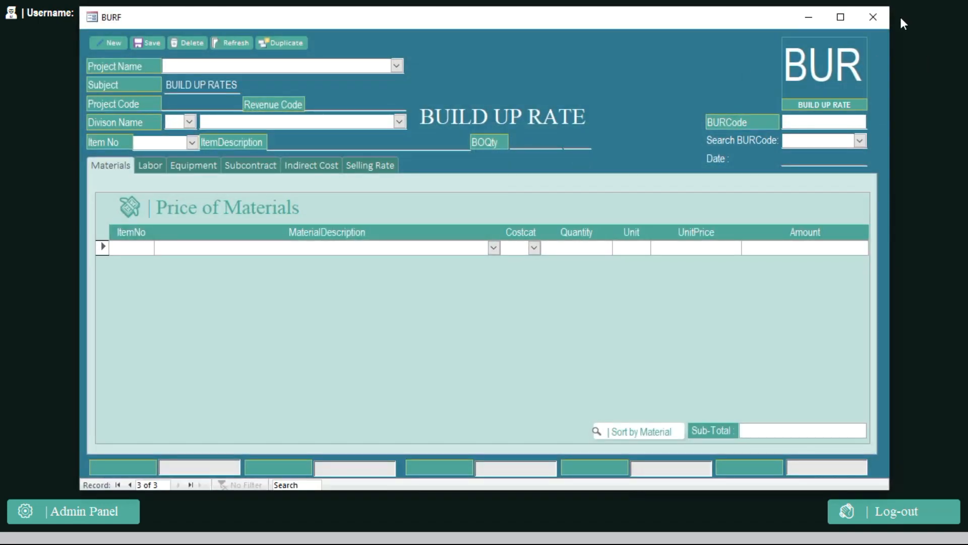
left_click(873, 17)
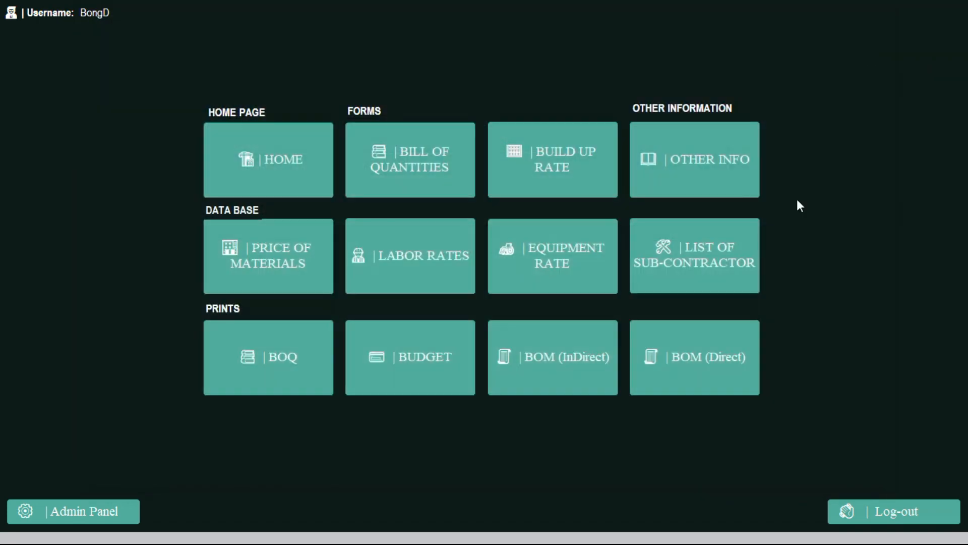
View the indirect and direct Bill of Materials print reports, closing each one after a look
left_click(568, 371)
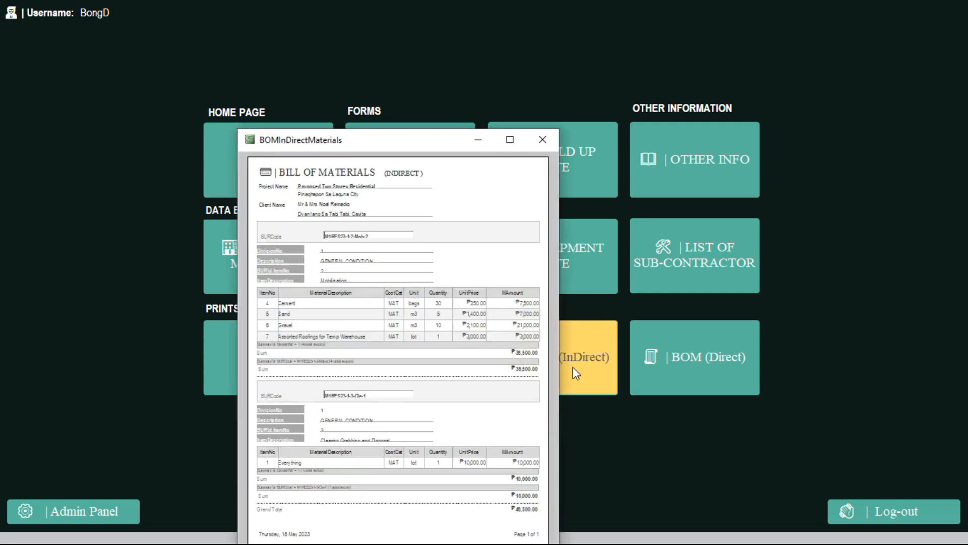
left_click(542, 141)
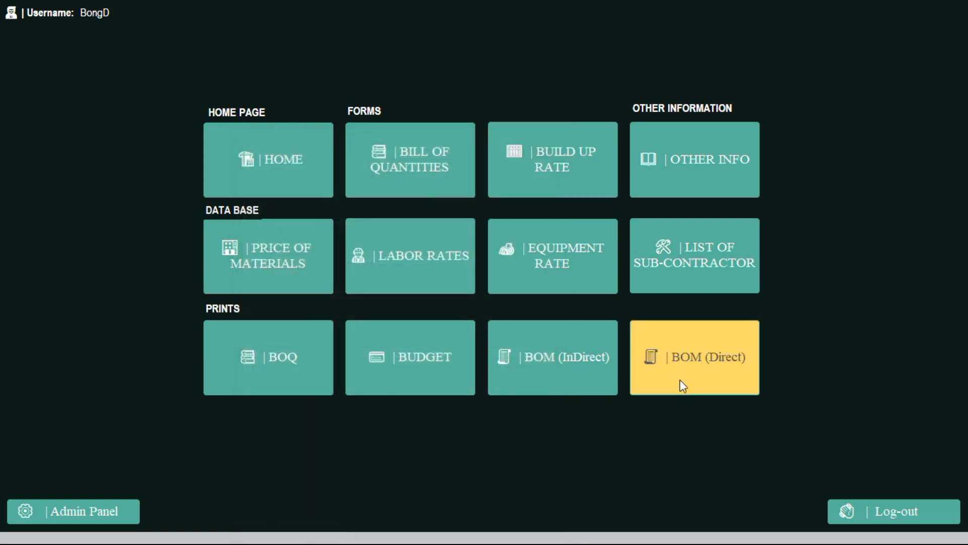
left_click(693, 378)
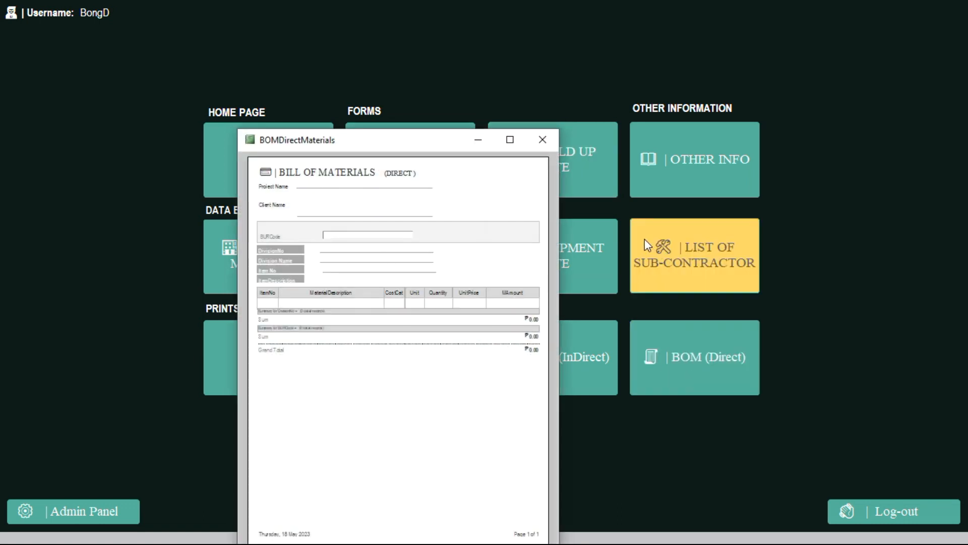
left_click(542, 141)
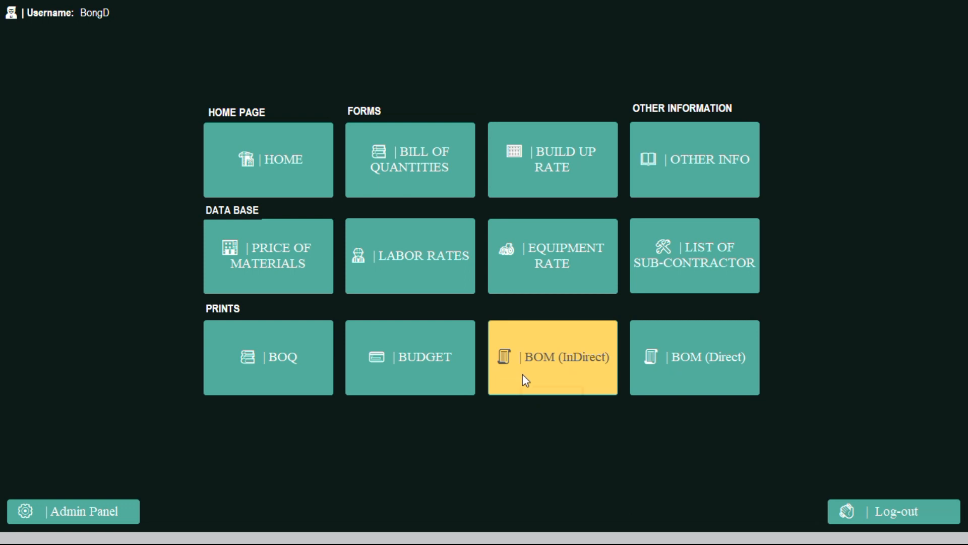
Examine the item rows of the printed Bill of Quantities report up close, and close the report
left_click(276, 357)
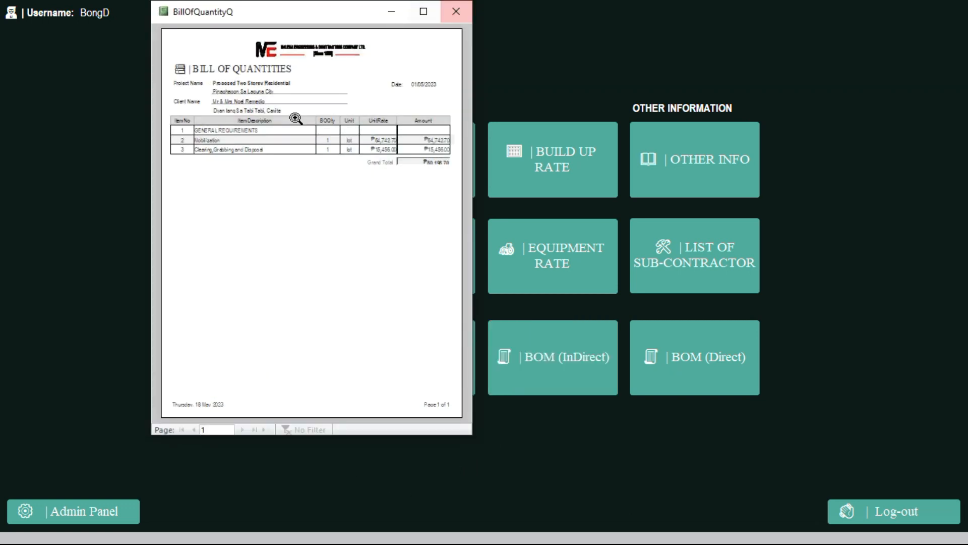
left_click(233, 89)
left_click(209, 164)
left_click(170, 153)
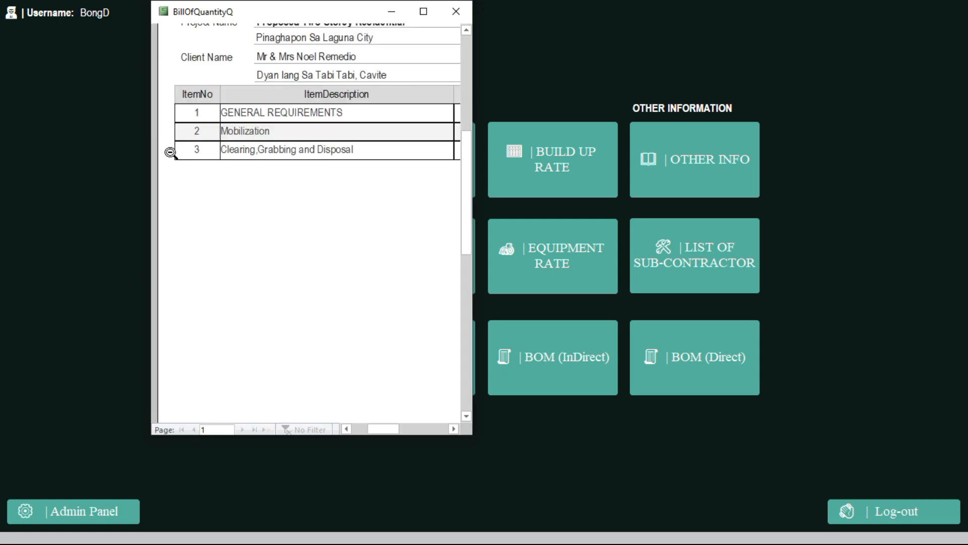
left_click(215, 133)
left_click(457, 10)
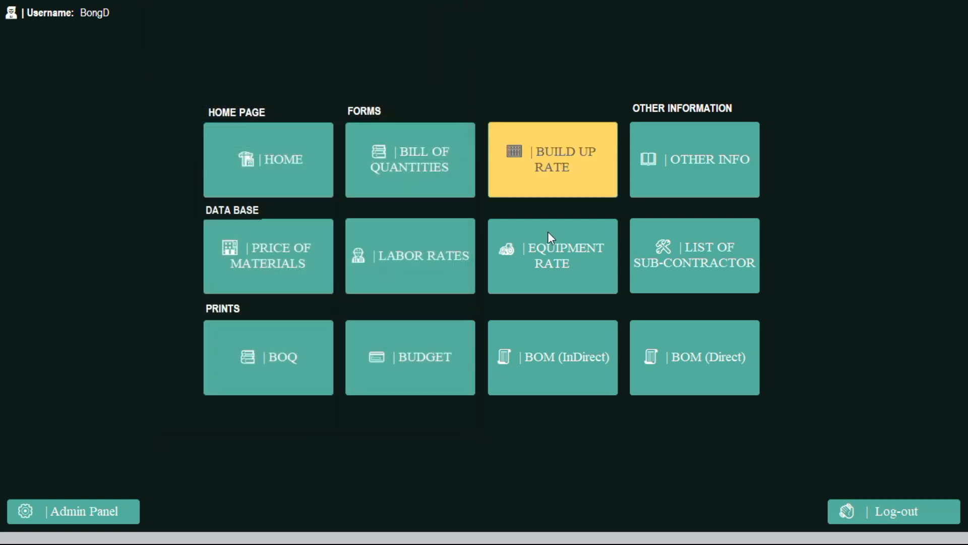